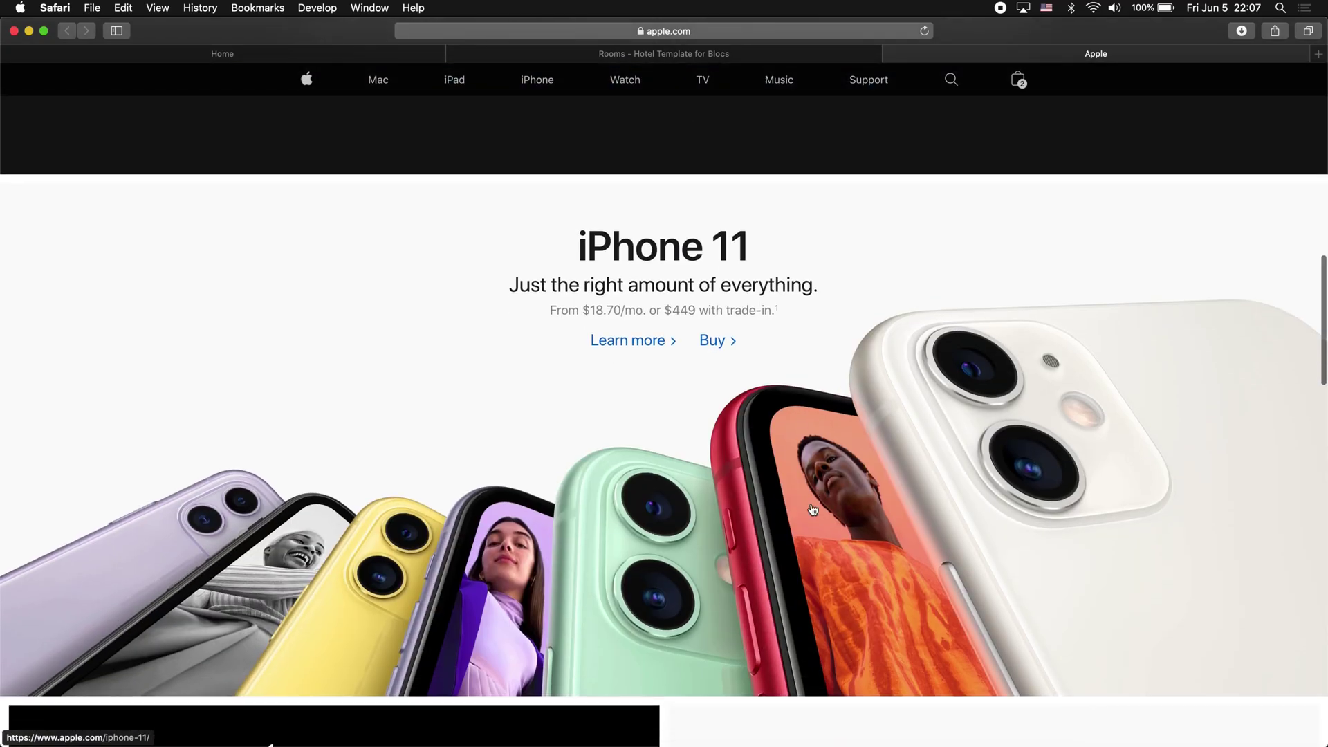
{"action": "scroll", "coordinate": [539, 386], "scroll_direction": "down", "scroll_amount": 14}
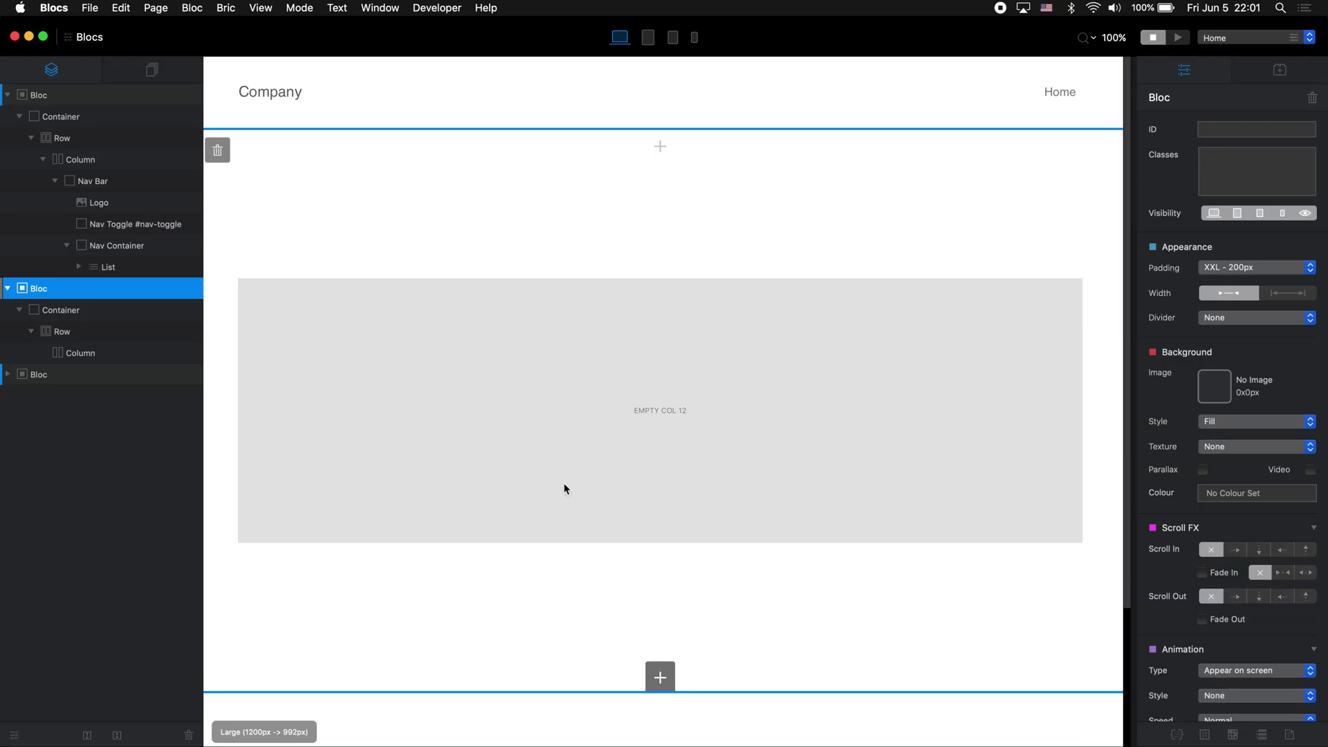
Step: View the app's version information, then close it
{"action": "left_click", "coordinate": [54, 8]}
{"action": "left_click", "coordinate": [76, 23]}
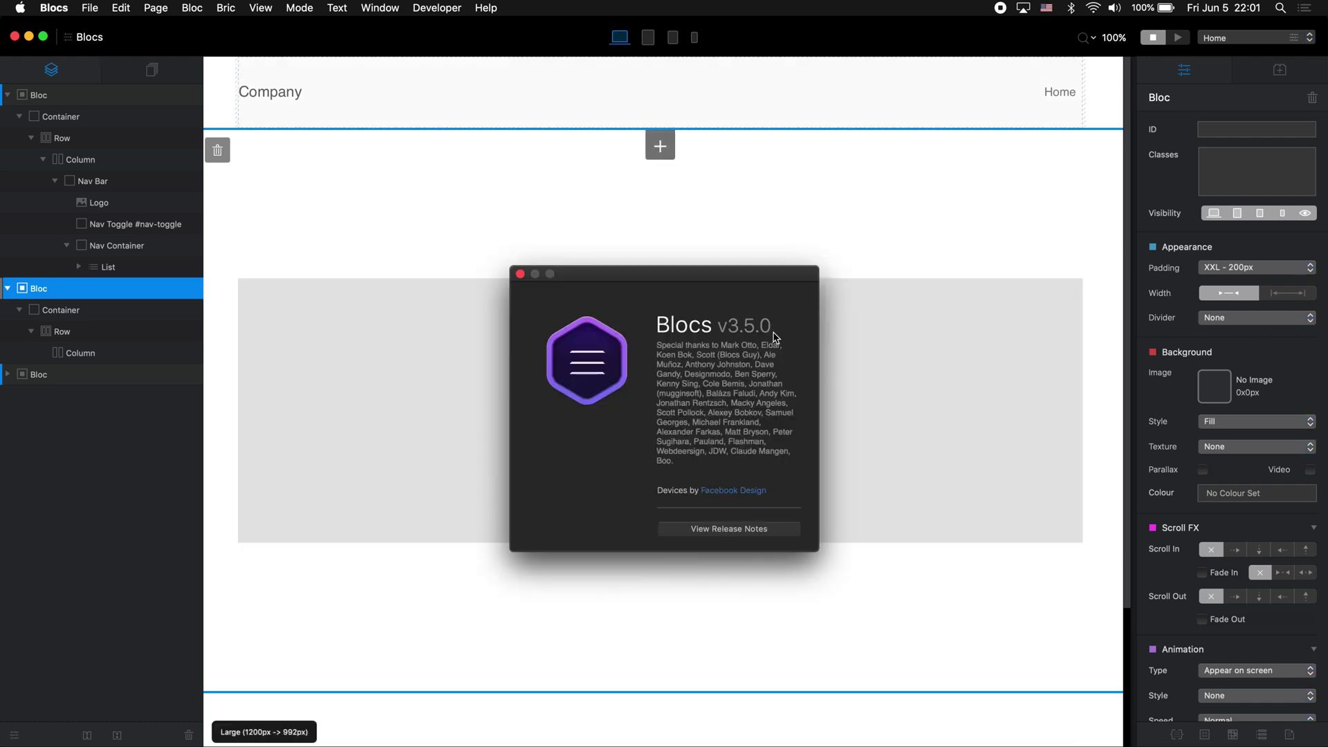
{"action": "left_click", "coordinate": [521, 275]}
Step: Drop a Card bric into the empty column and narrow the column to col 6
{"action": "left_click", "coordinate": [662, 409]}
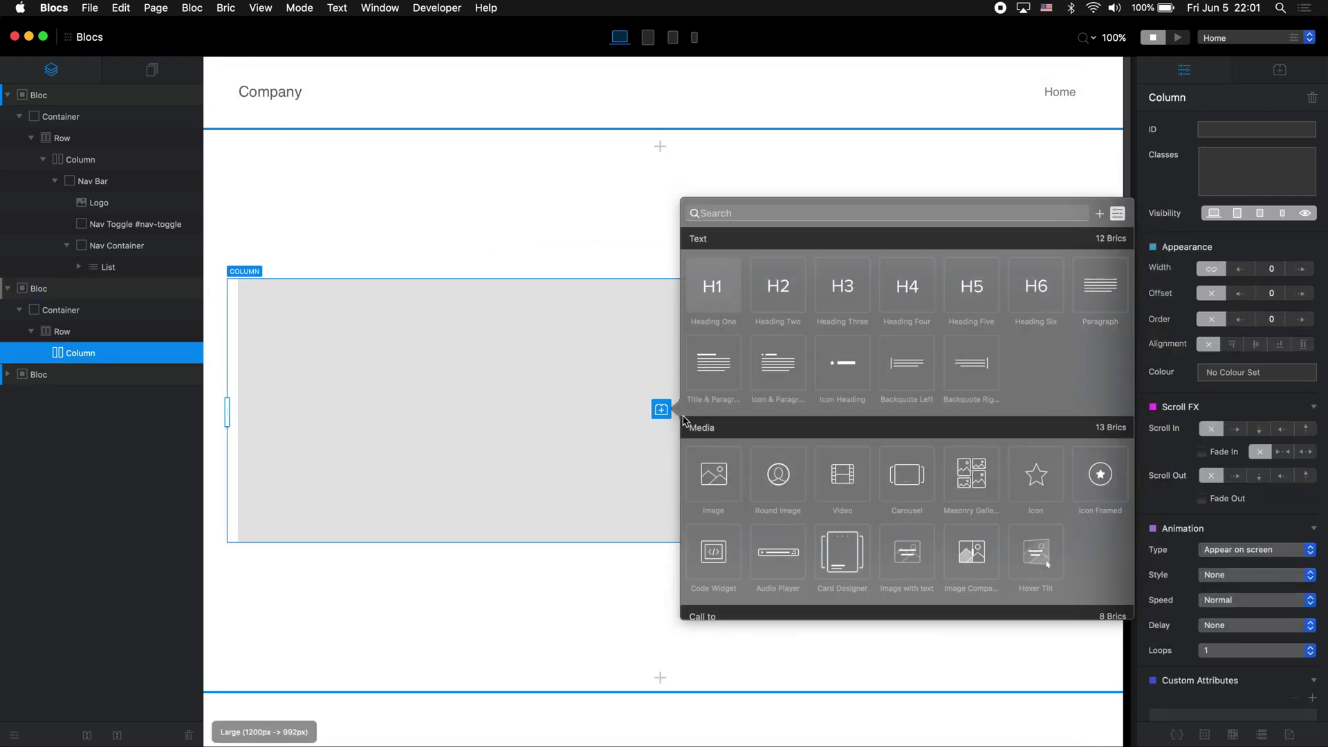
{"action": "type", "text": "card"}
{"action": "left_click_drag", "start_coordinate": [712, 261], "coordinate": [658, 413]}
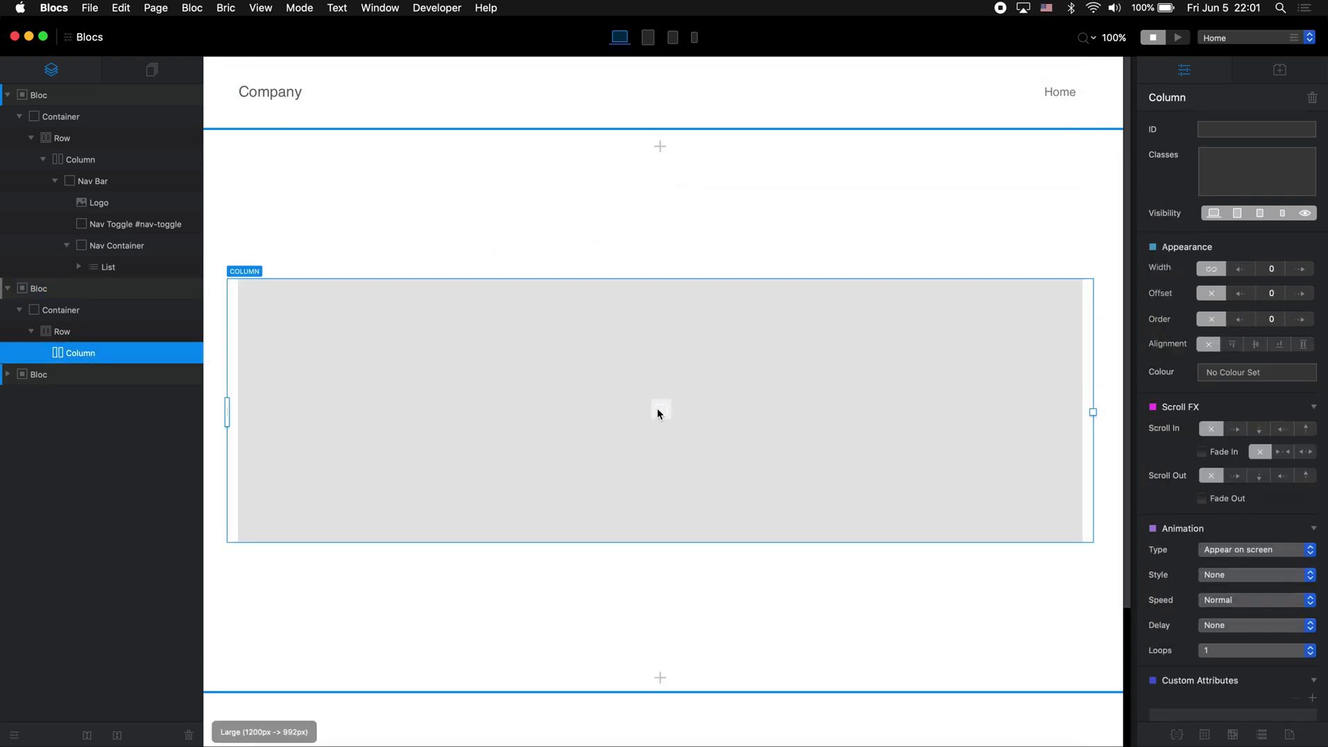
{"action": "left_click", "coordinate": [624, 314]}
{"action": "left_click_drag", "start_coordinate": [1085, 318], "coordinate": [668, 320]}
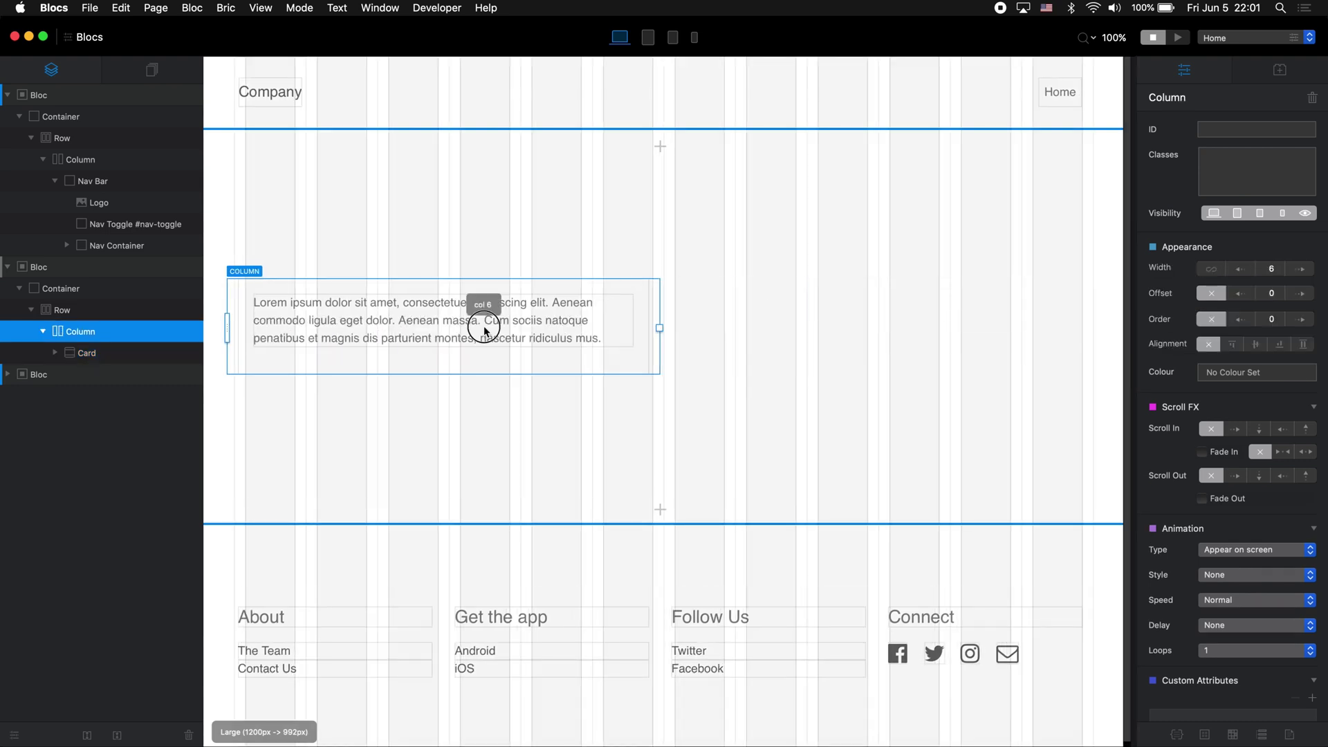
Step: Insert an H2 heading above and an H4 heading below the card's paragraph
{"action": "left_click", "coordinate": [484, 326]}
{"action": "left_click", "coordinate": [443, 282]}
{"action": "type", "text": "h2"}
{"action": "key", "text": "Return"}
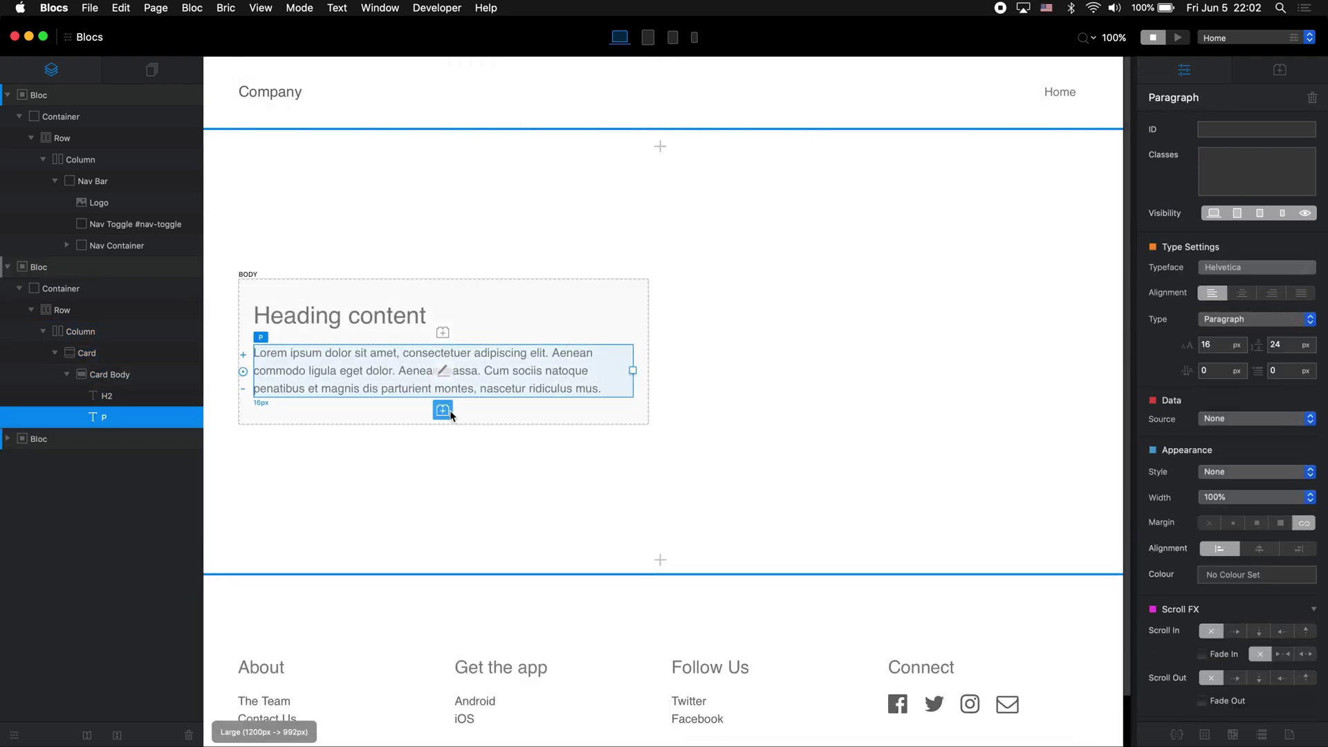
{"action": "left_click", "coordinate": [443, 410]}
{"action": "type", "text": "h4"}
{"action": "key", "text": "Return"}
Step: Turn the H4 heading text into a link
{"action": "left_click", "coordinate": [587, 388]}
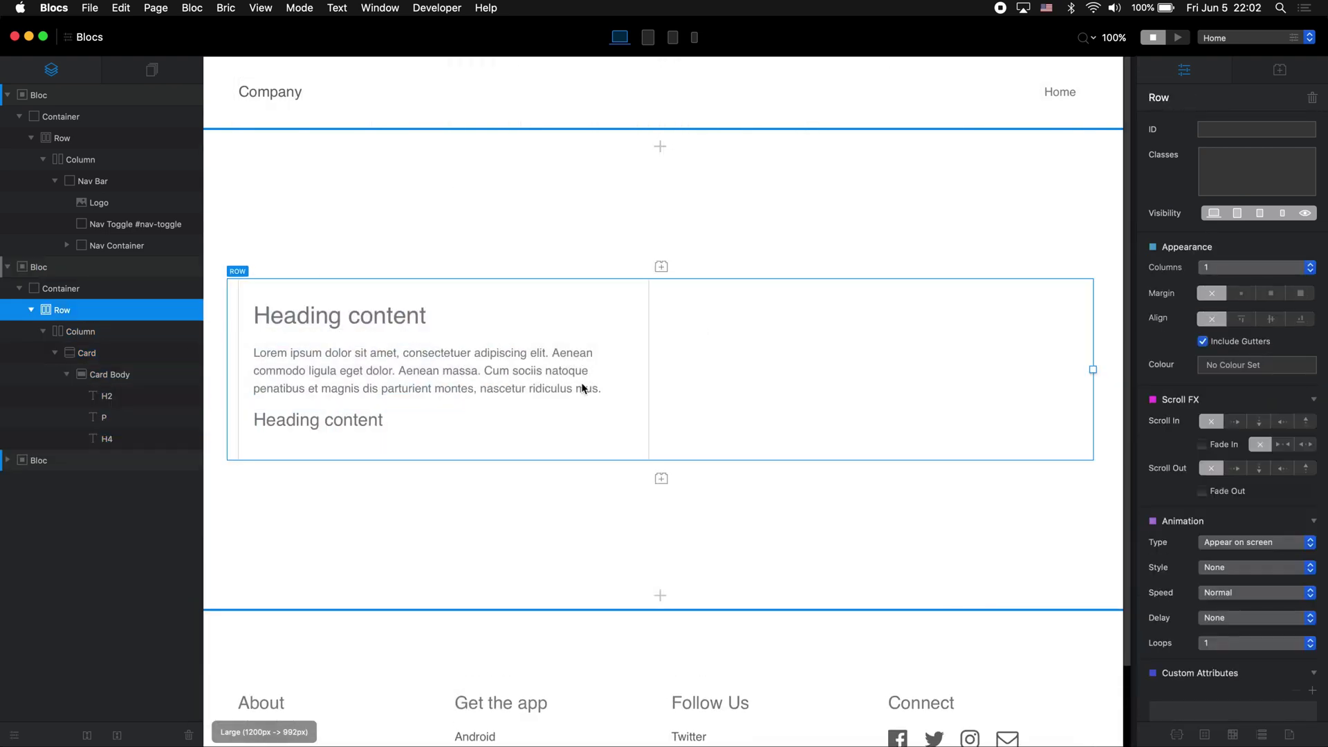
{"action": "double_click", "coordinate": [409, 427]}
{"action": "left_click", "coordinate": [365, 394]}
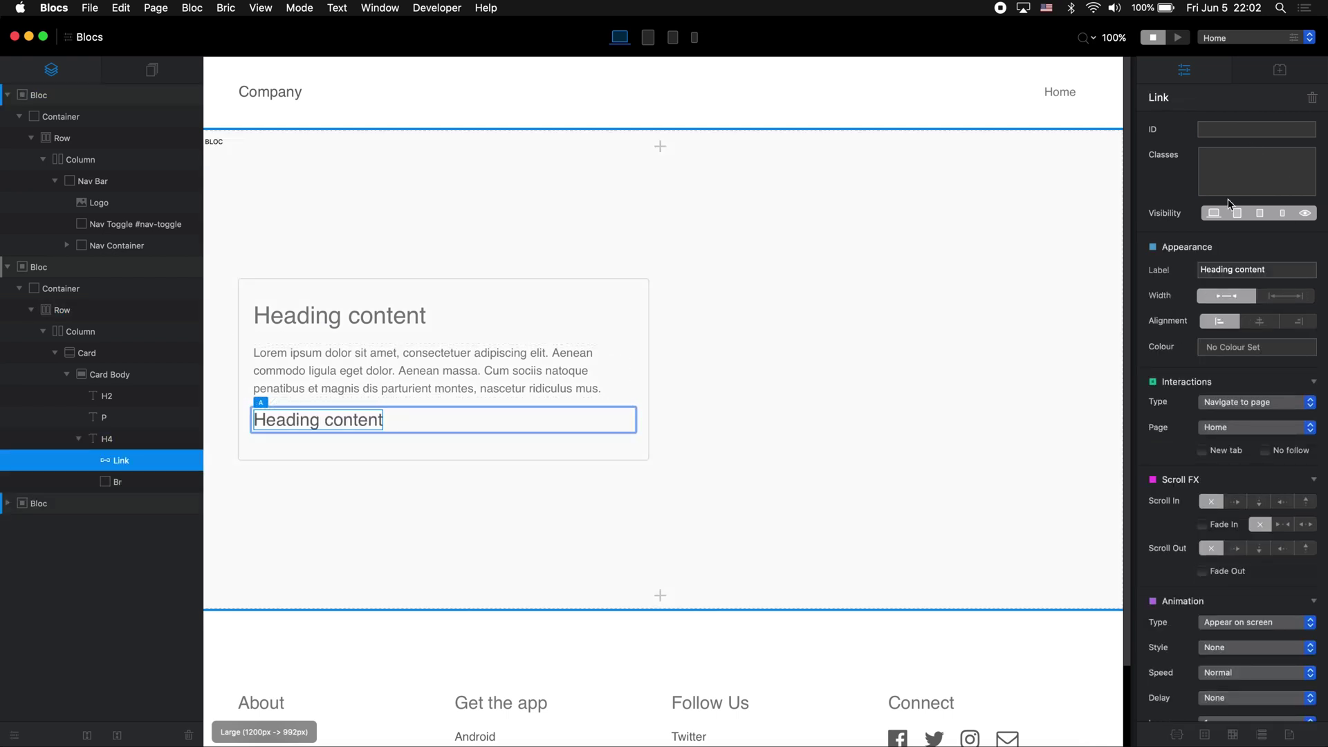
Step: Label the link 'Read More >' and set its interaction to Navigate to URL
{"action": "triple_click", "coordinate": [1258, 270]}
{"action": "type", "text": "Read Mo"}
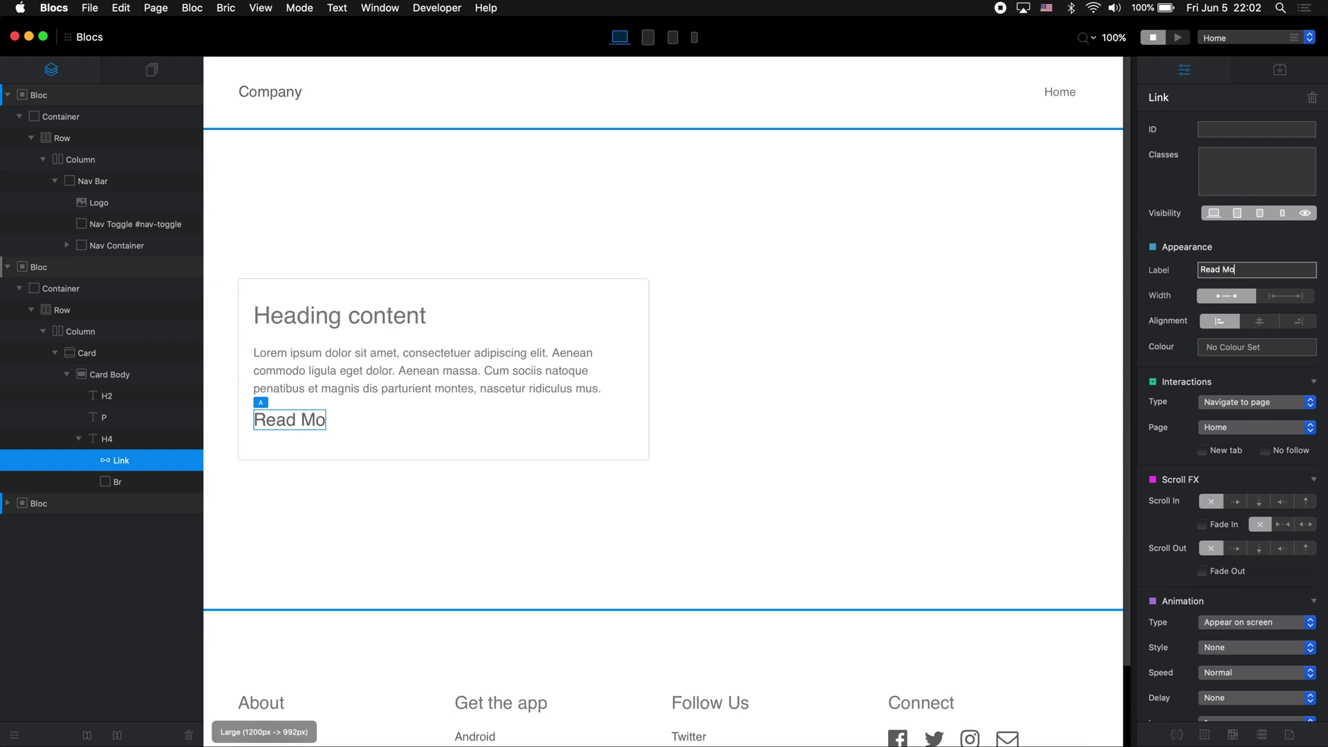
{"action": "type", "text": "re >"}
{"action": "left_click", "coordinate": [1256, 402]}
{"action": "left_click", "coordinate": [1239, 415]}
Step: Enter the external website's URL for the link and preview the page
{"action": "left_click", "coordinate": [1240, 429]}
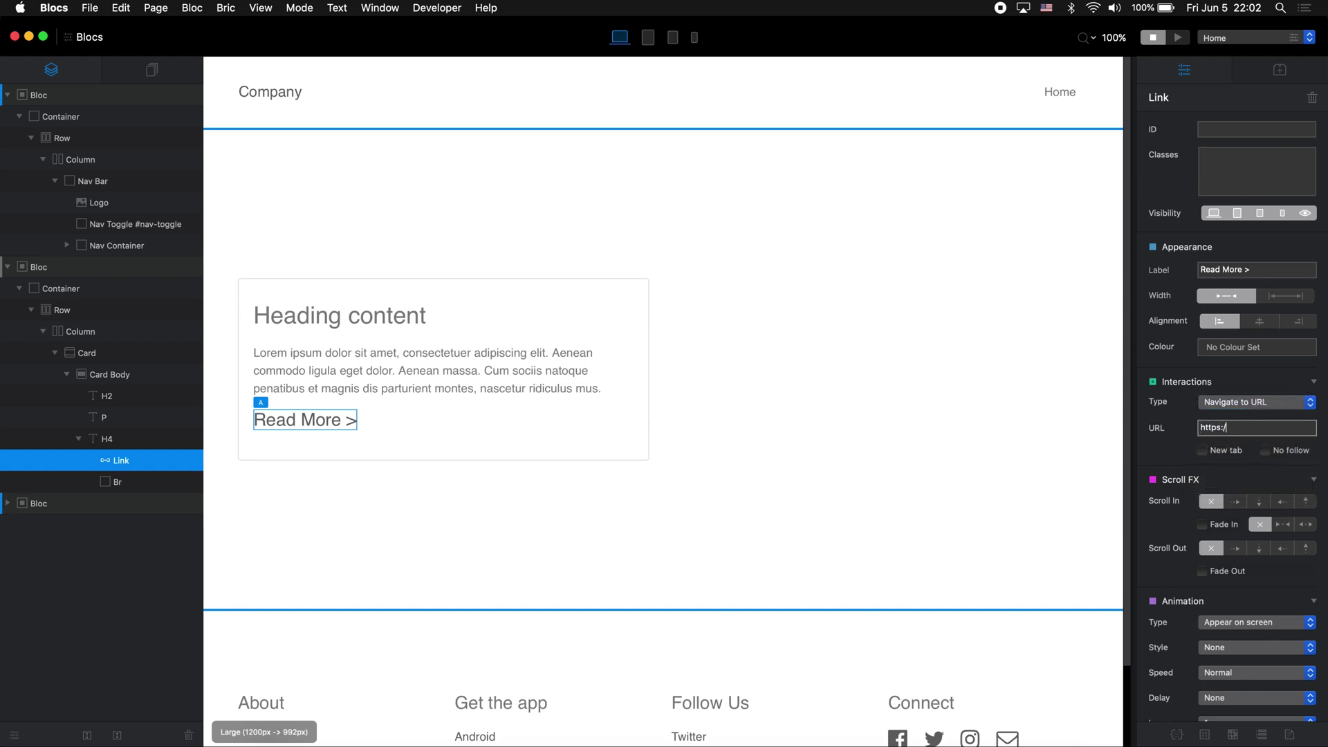
{"action": "type", "text": "https://eldargezalov.com"}
{"action": "key", "text": "Return"}
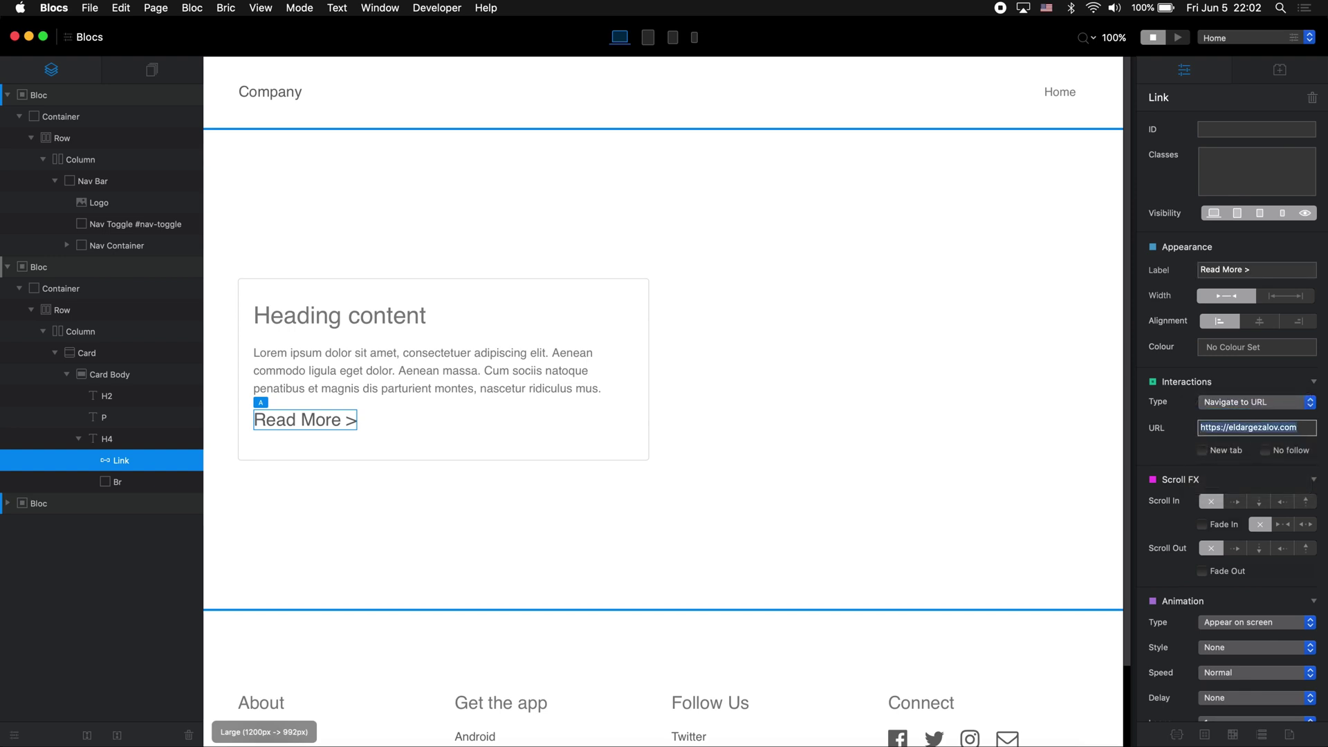
{"action": "key", "text": "super+p"}
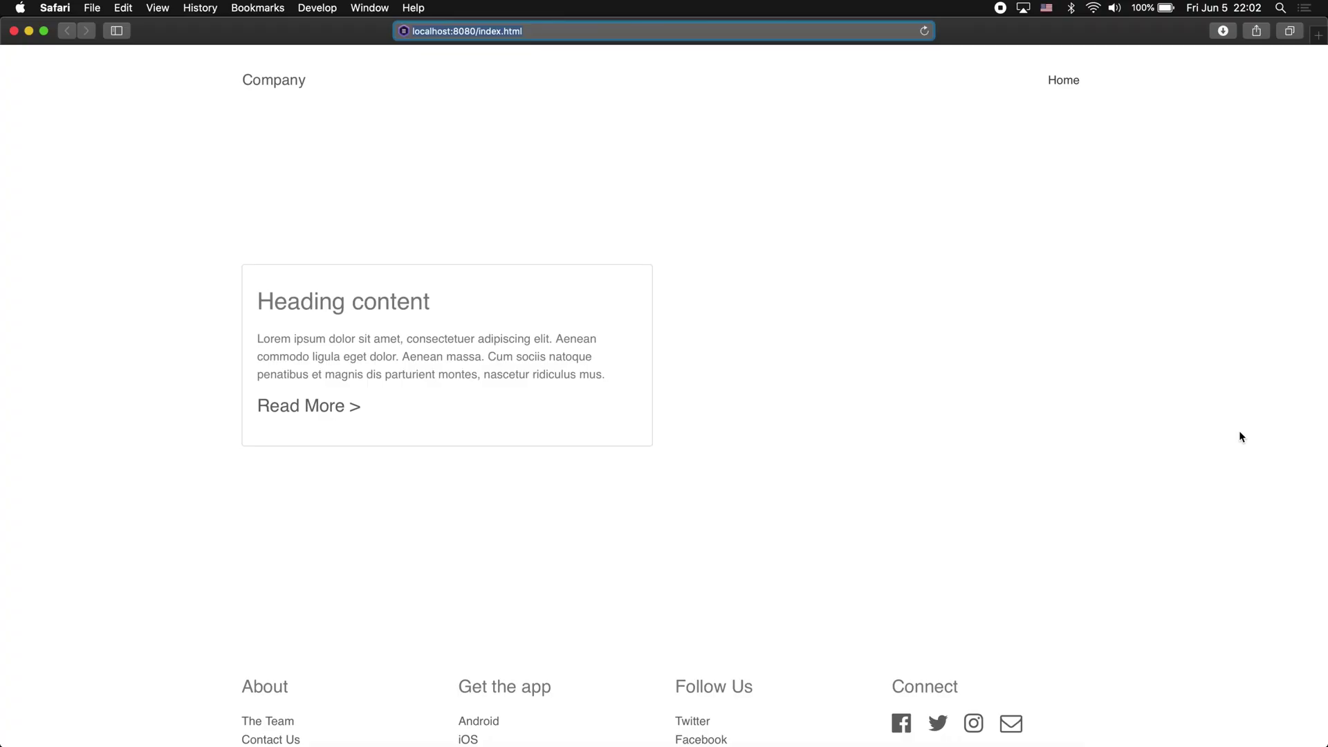
Step: Review the card preview in Safari, then select the Read More link in Blocs
{"action": "left_click", "coordinate": [507, 297]}
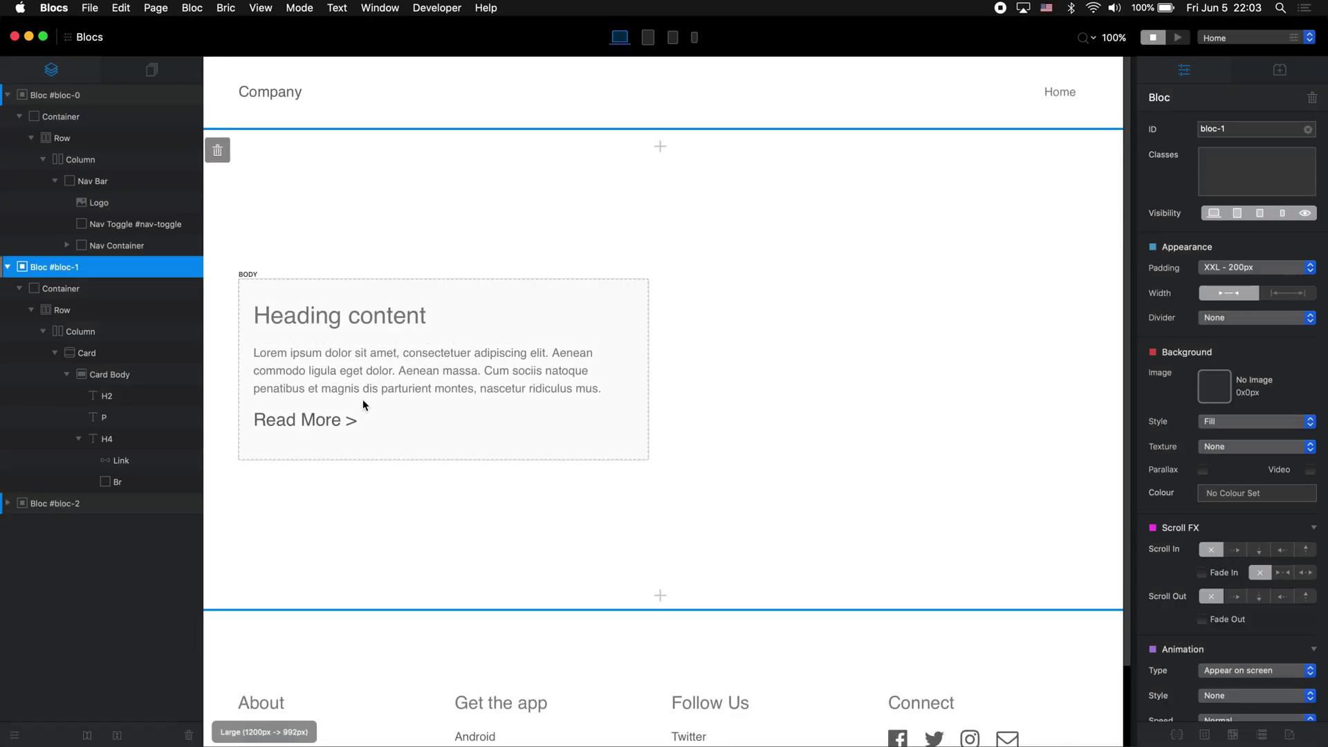
{"action": "left_click", "coordinate": [313, 420]}
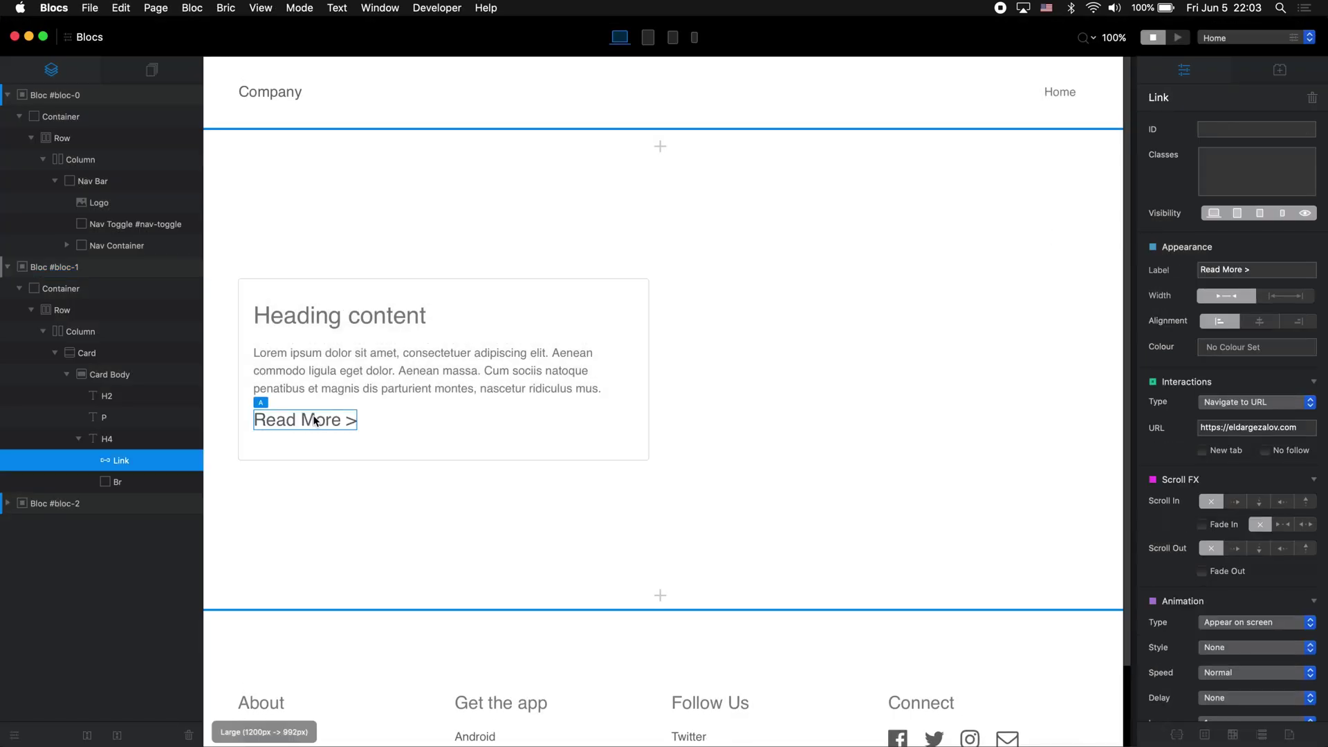
Step: Add the .stretched-link class to the Read More link, preview, and click the card body
{"action": "left_click", "coordinate": [1248, 178]}
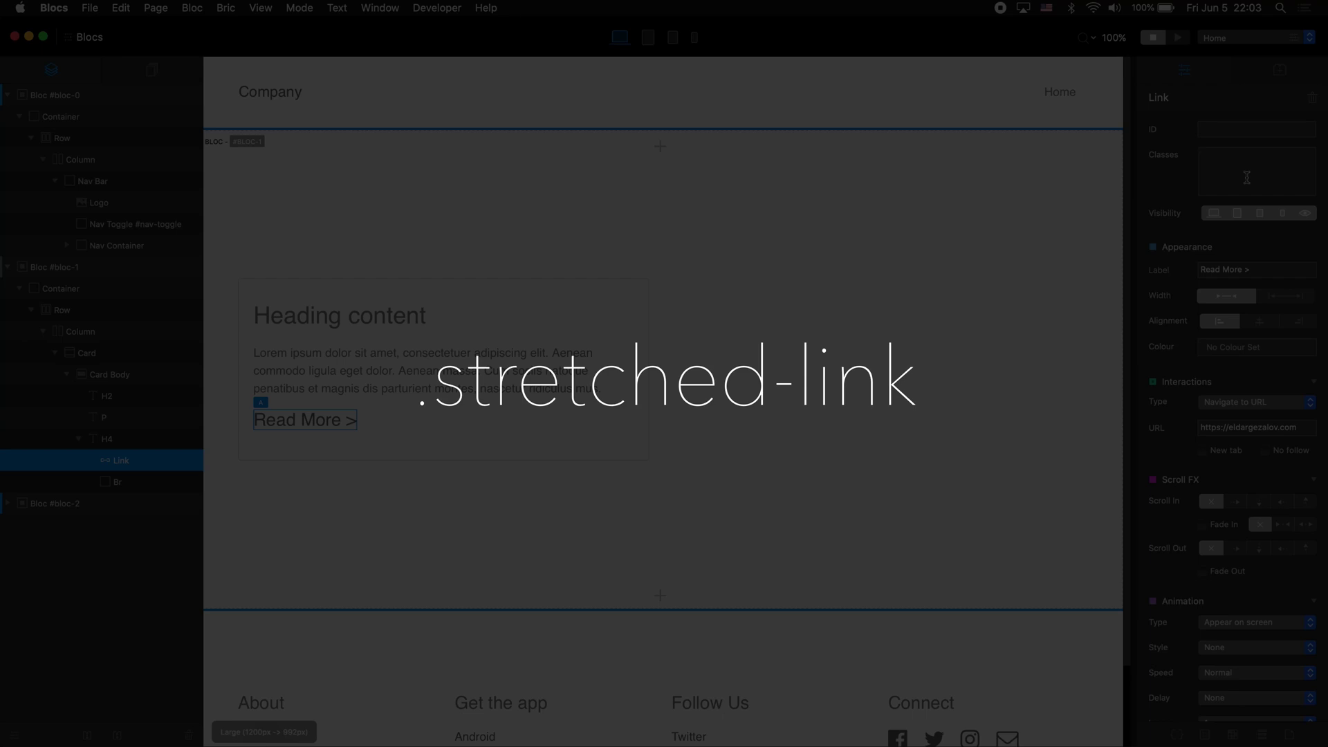
{"action": "type", "text": ".stretched-link"}
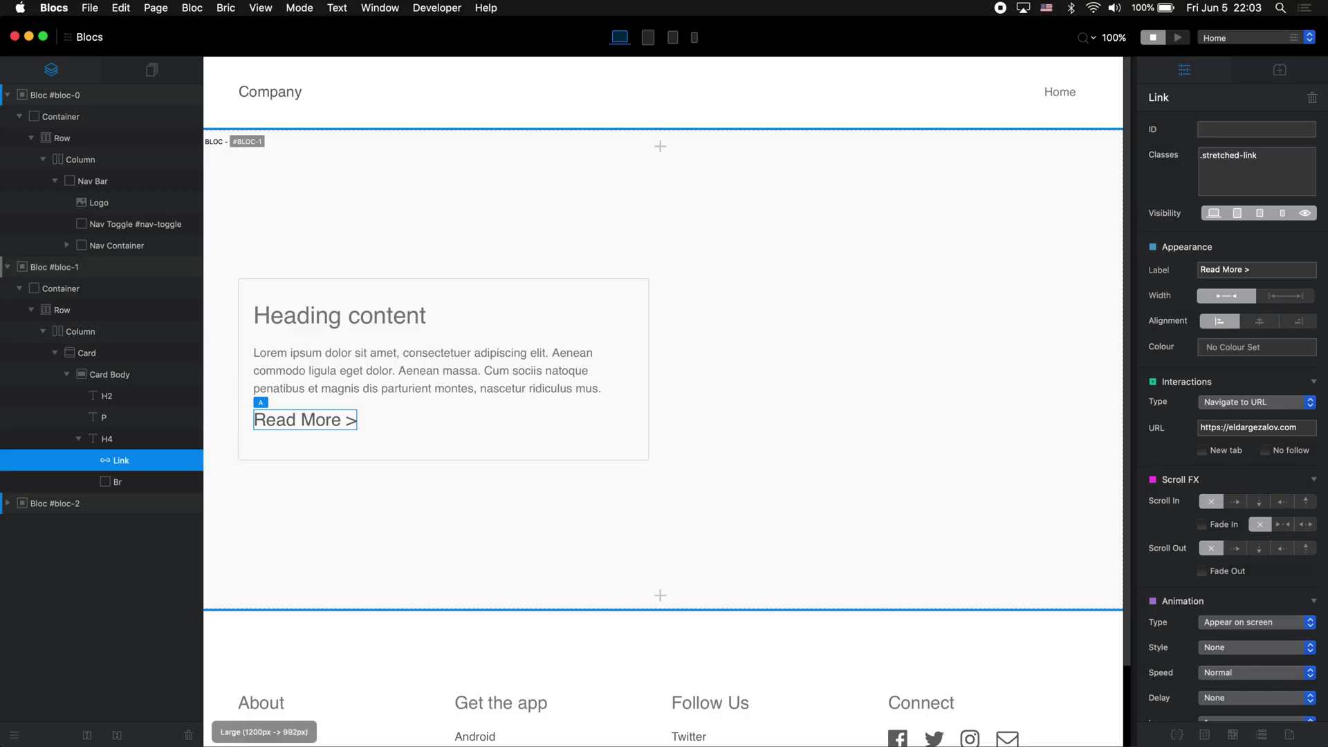
{"action": "key", "text": "super+r"}
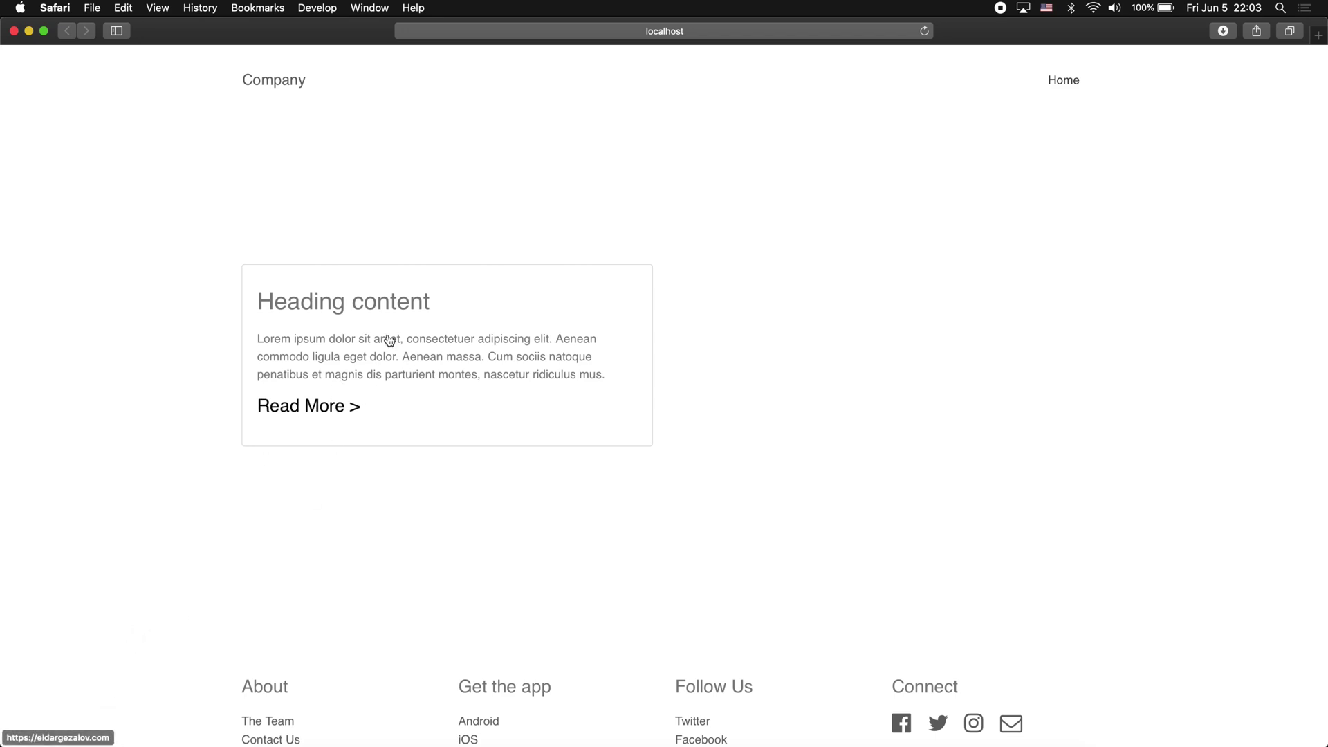
{"action": "left_click", "coordinate": [388, 340]}
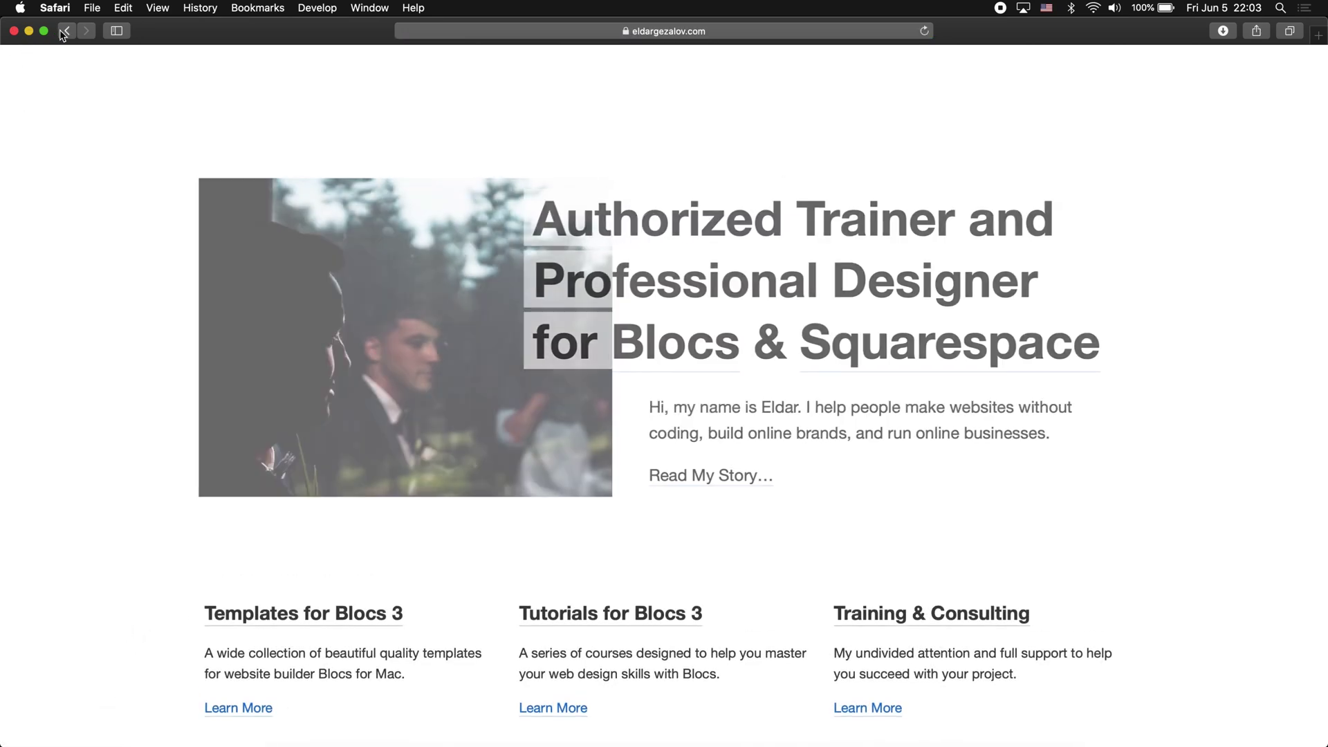
Step: Go back to the card preview, return to Blocs, and select the card's bloc
{"action": "left_click", "coordinate": [67, 31]}
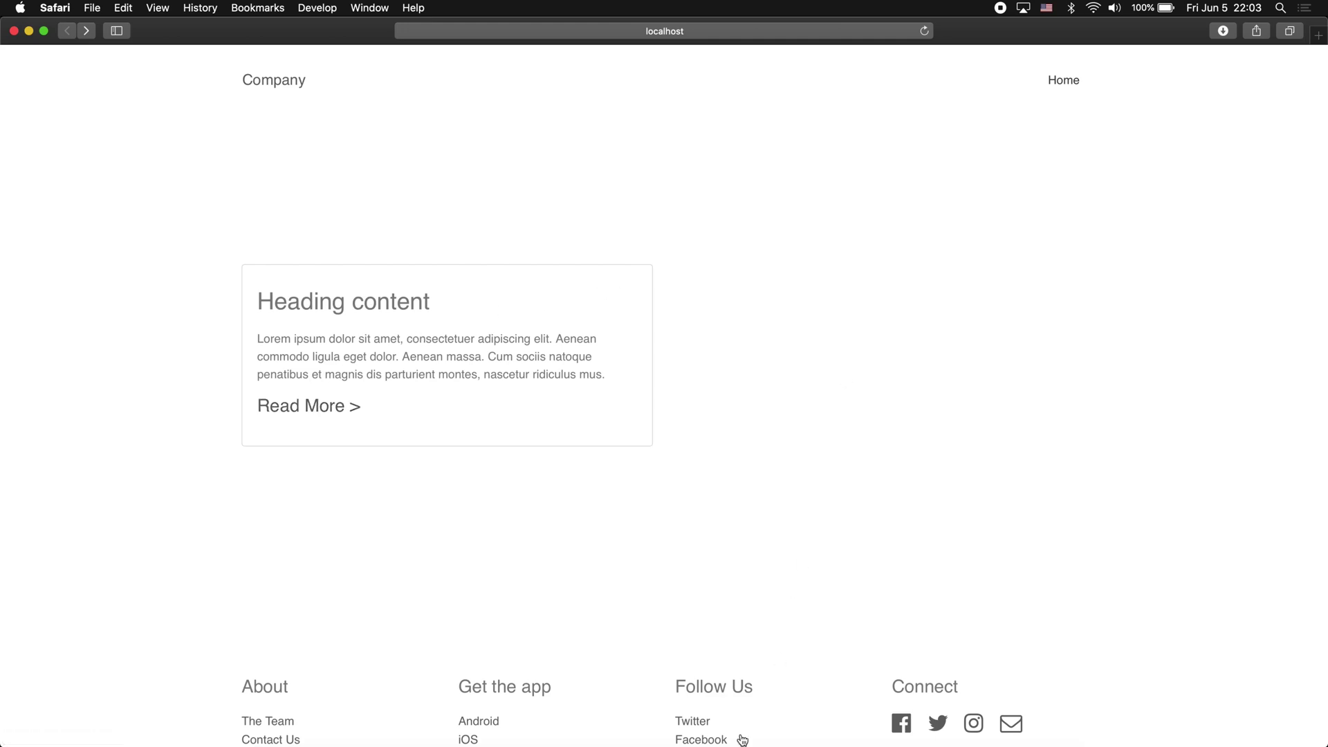
{"action": "key", "text": "super+Tab"}
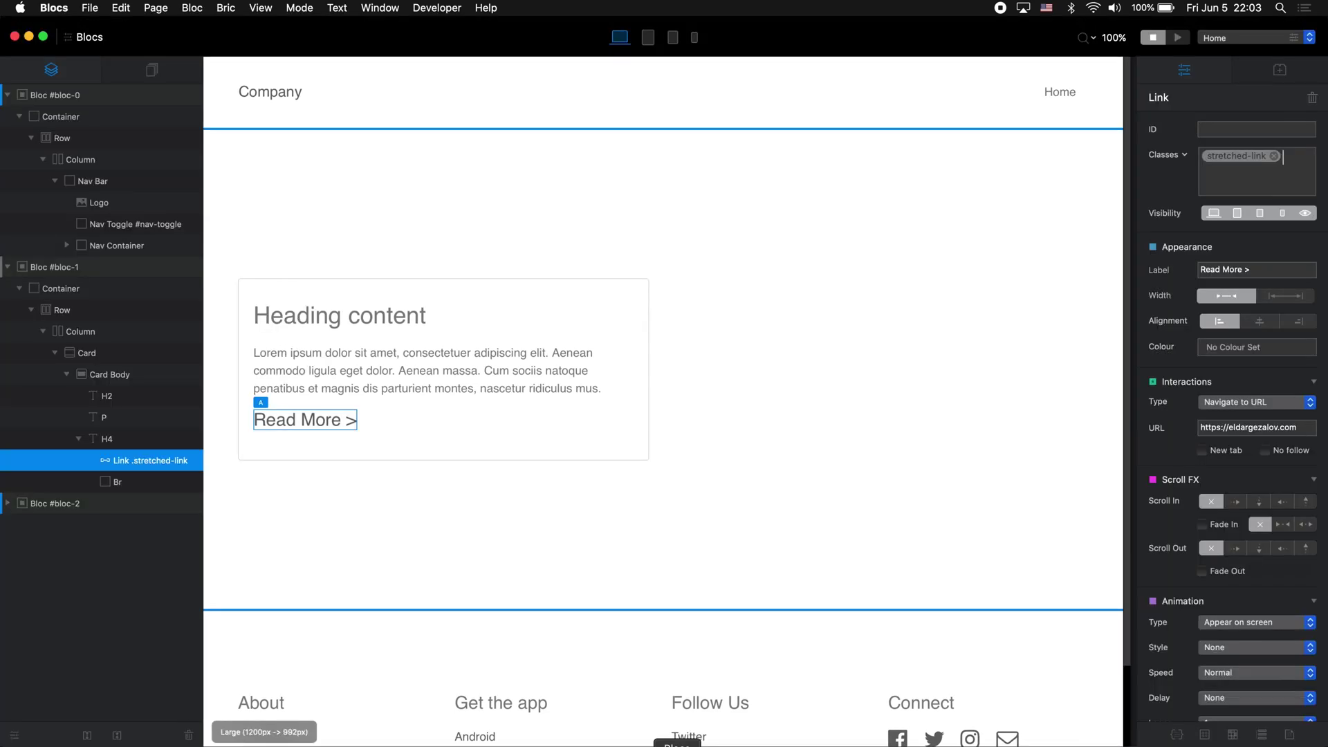
{"action": "left_click", "coordinate": [303, 181]}
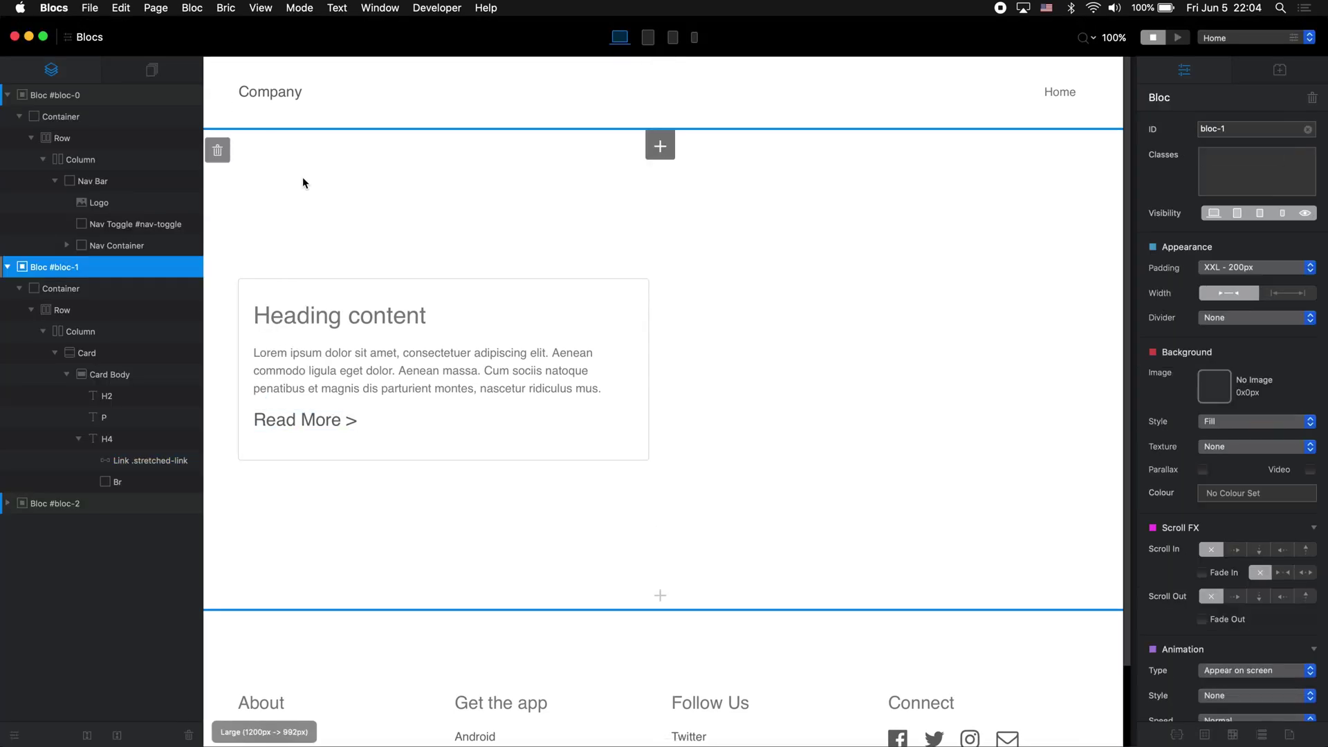
Step: Open the recent project Hotel - B3.4-Multi.bloc, answering the save prompt
{"action": "left_click", "coordinate": [97, 9]}
{"action": "mouse_move", "coordinate": [140, 59]}
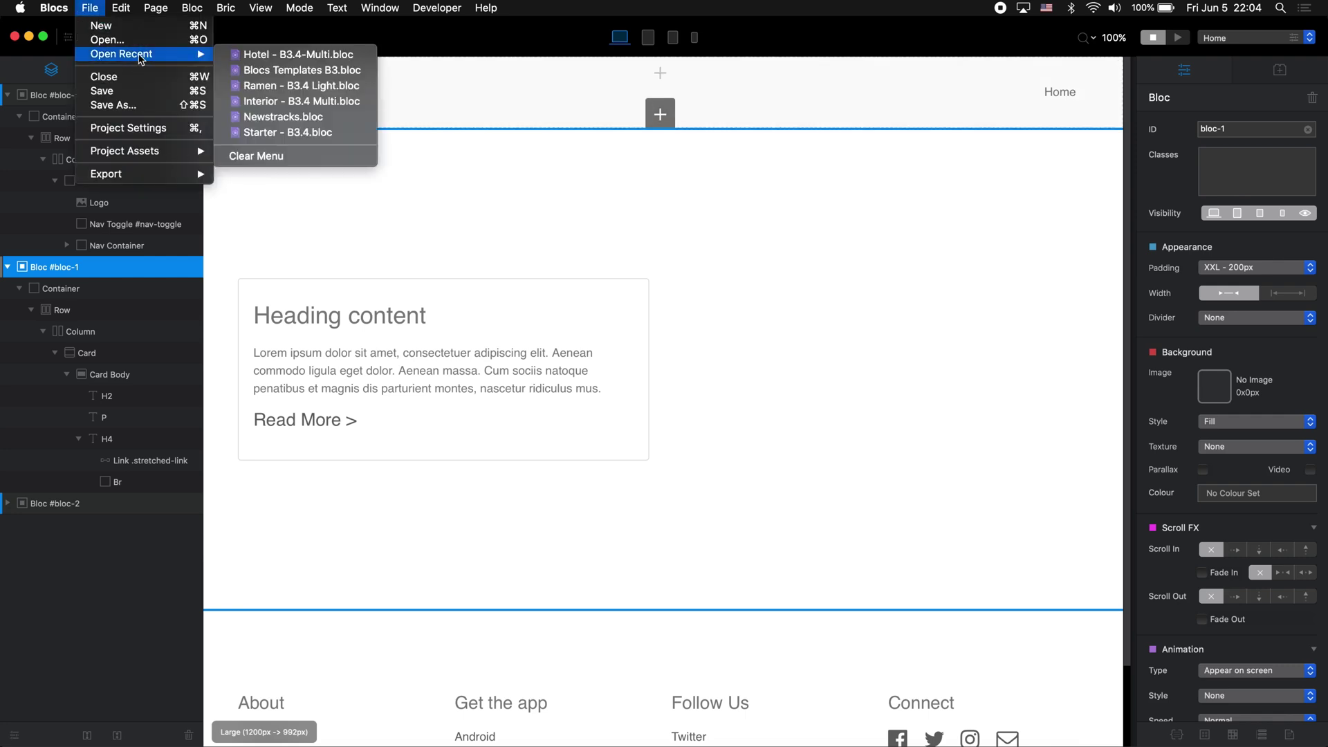
{"action": "left_click", "coordinate": [286, 55]}
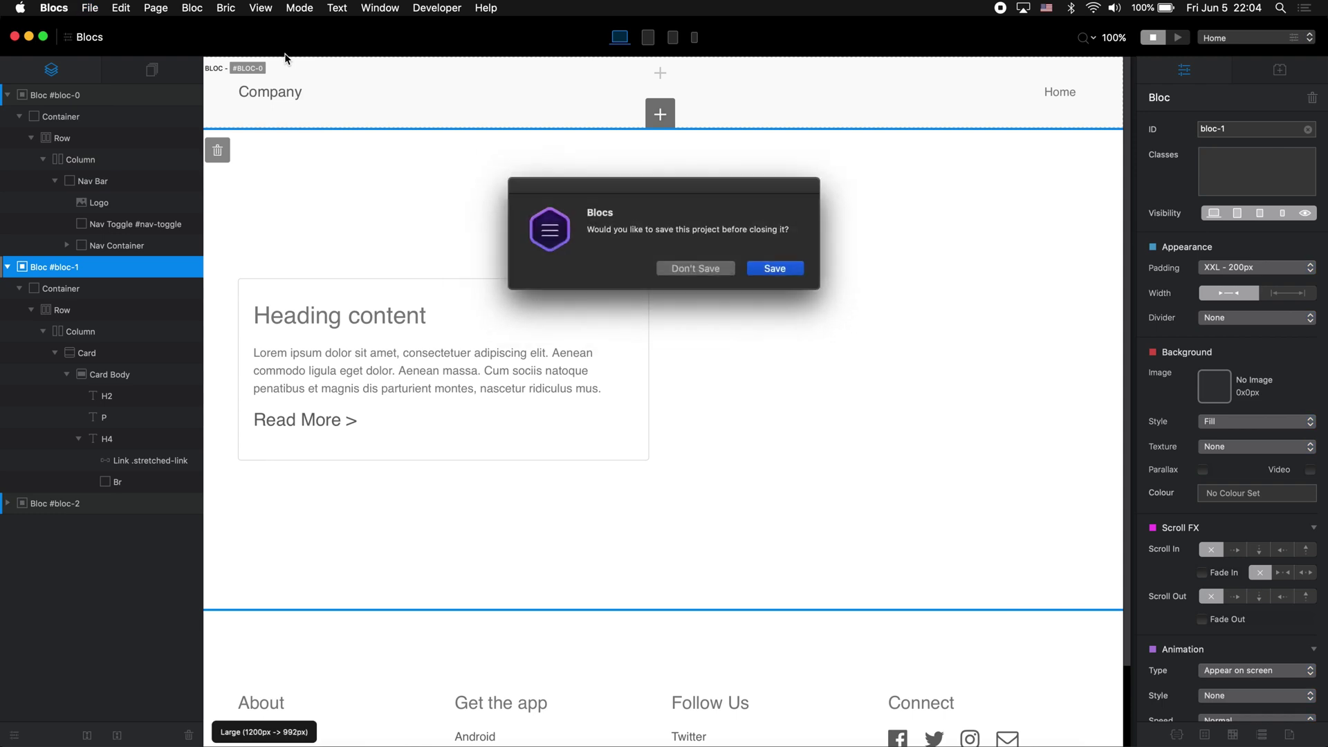
{"action": "left_click", "coordinate": [711, 268]}
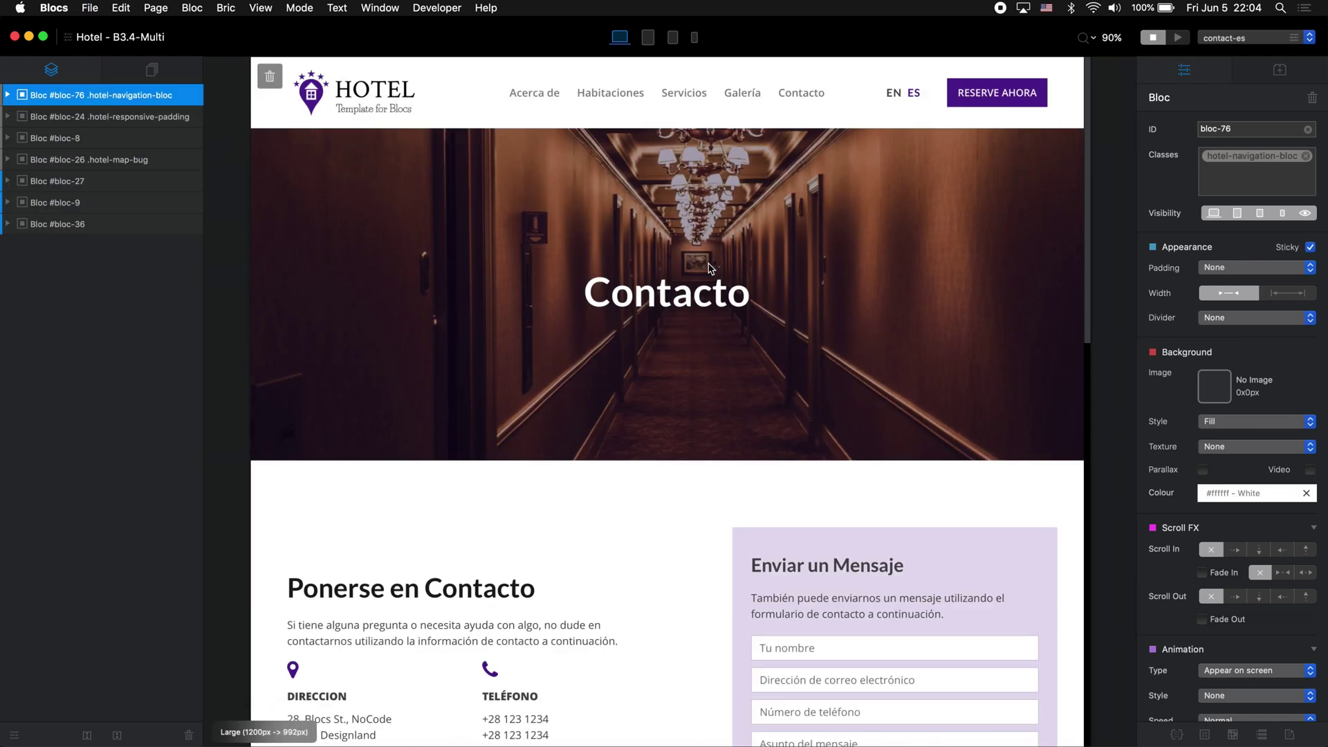
Step: Switch to the rooms page, look over its room cards, and preview it
{"action": "left_click", "coordinate": [1239, 37]}
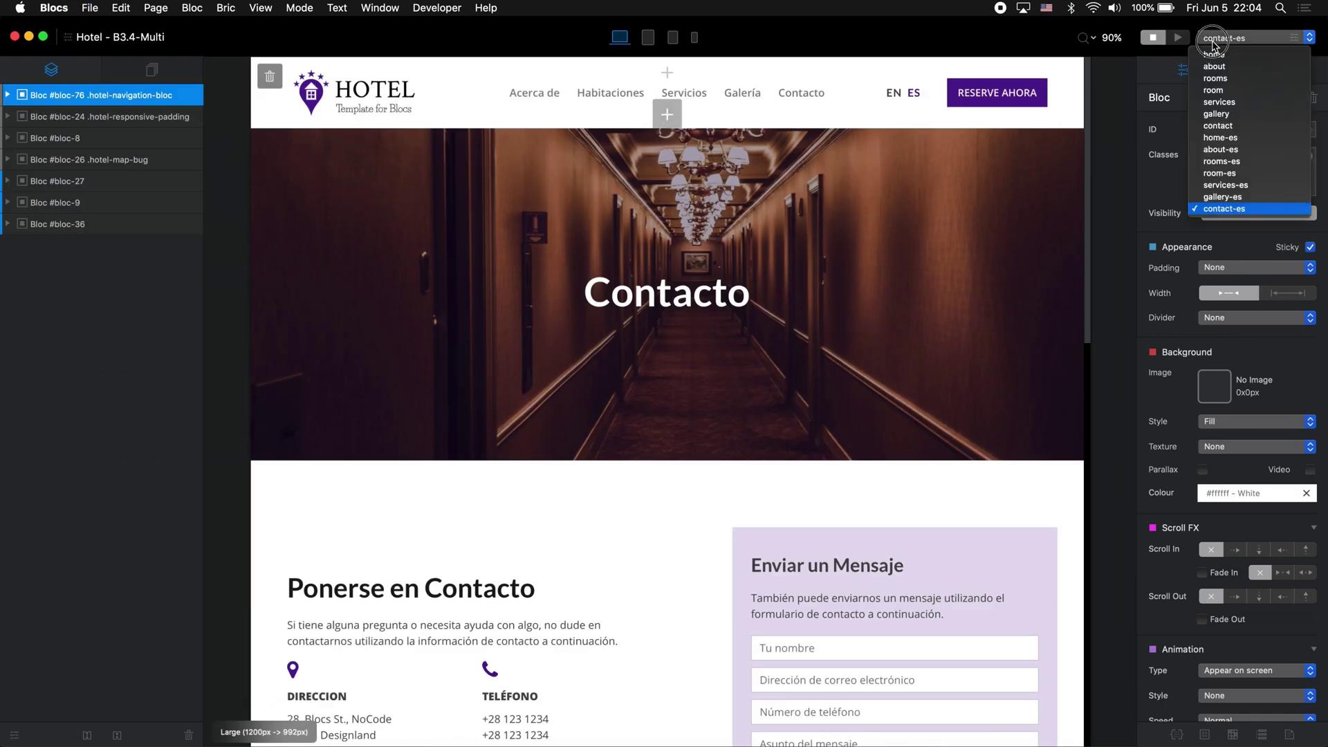
{"action": "left_click", "coordinate": [1215, 78]}
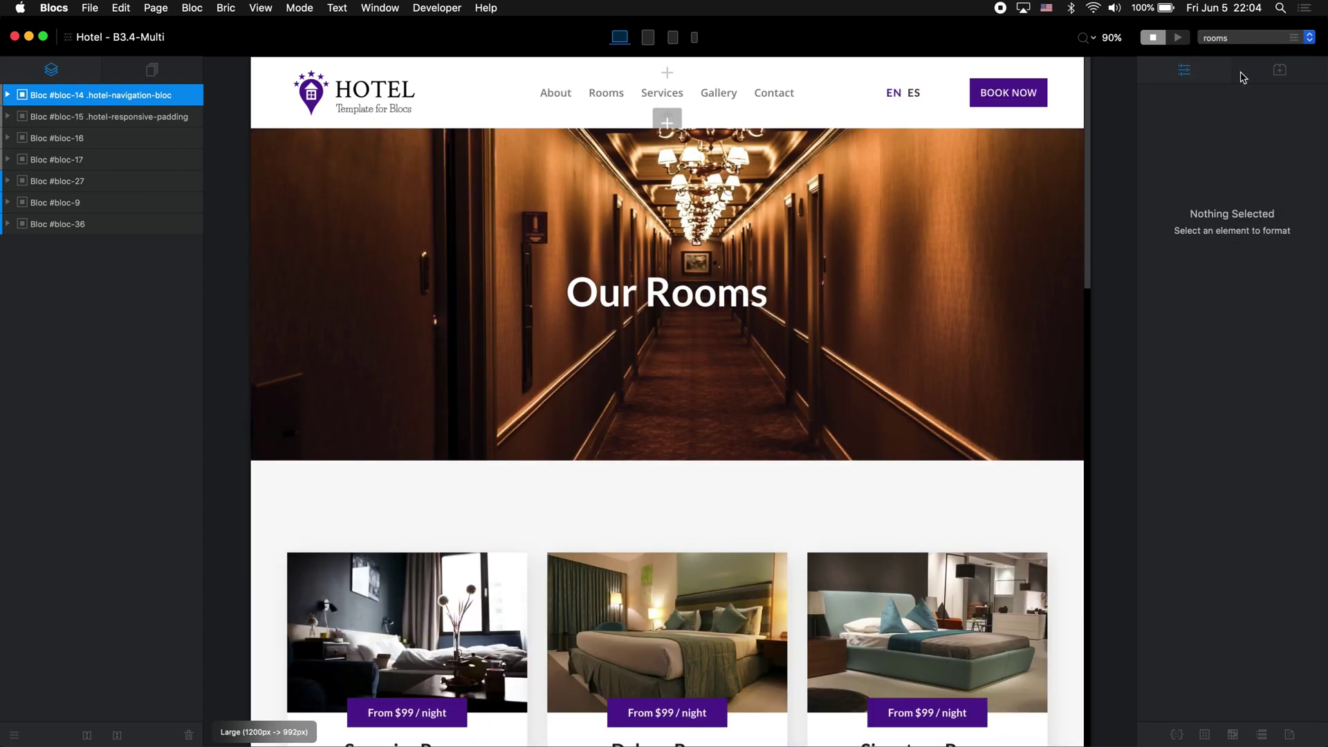
{"action": "scroll", "coordinate": [736, 385], "scroll_direction": "down", "scroll_amount": 10}
{"action": "scroll", "coordinate": [737, 392], "scroll_direction": "up", "scroll_amount": 6}
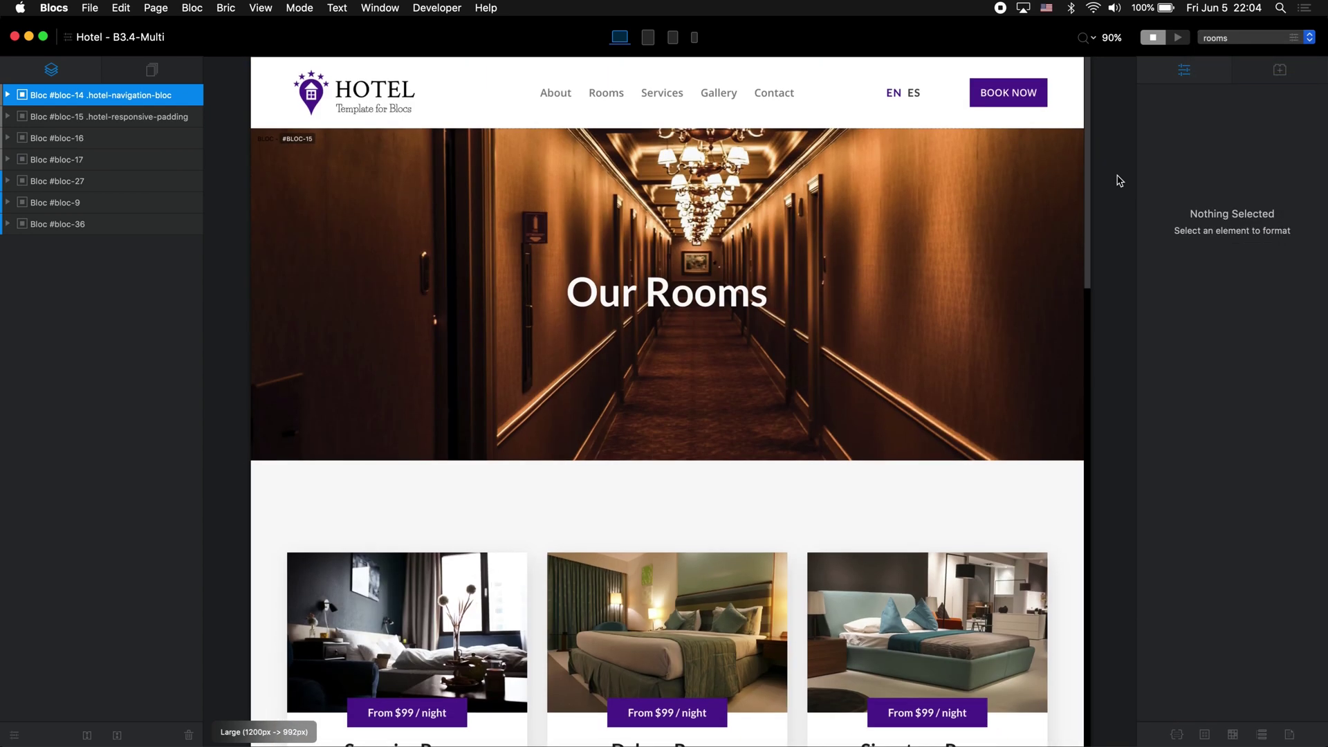
{"action": "scroll", "coordinate": [763, 399], "scroll_direction": "down", "scroll_amount": 3}
{"action": "scroll", "coordinate": [763, 399], "scroll_direction": "down", "scroll_amount": 2}
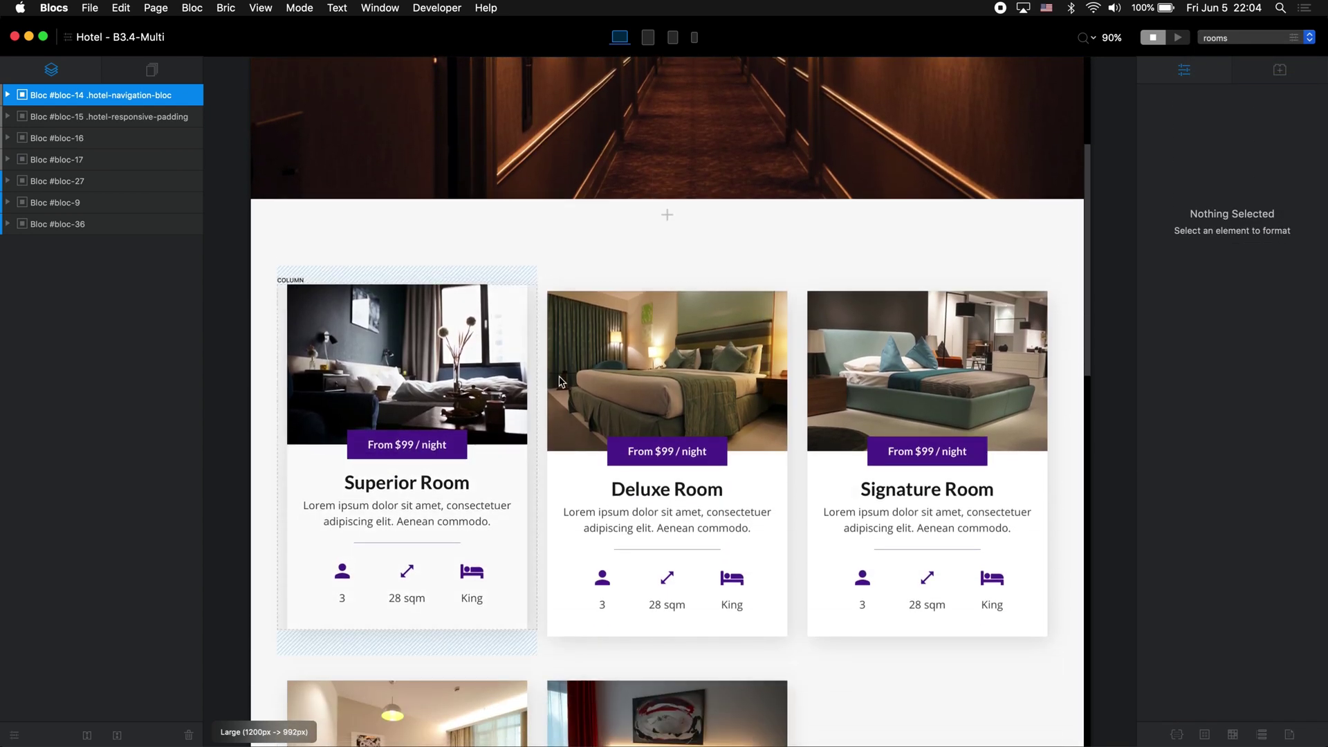
{"action": "key", "text": "super+p"}
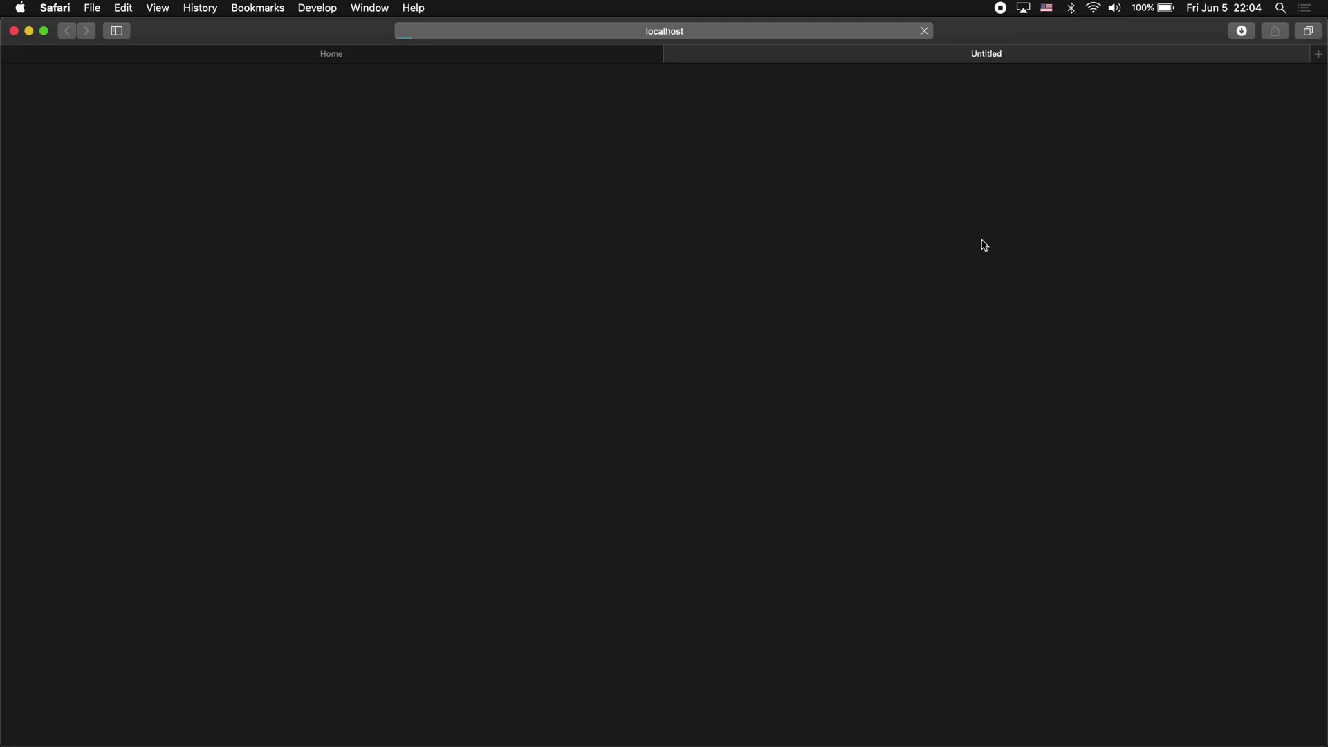
Step: Open the Standard Room page from a room card in the preview, go back, and return to Blocs
{"action": "scroll", "coordinate": [682, 375], "scroll_direction": "down", "scroll_amount": 3}
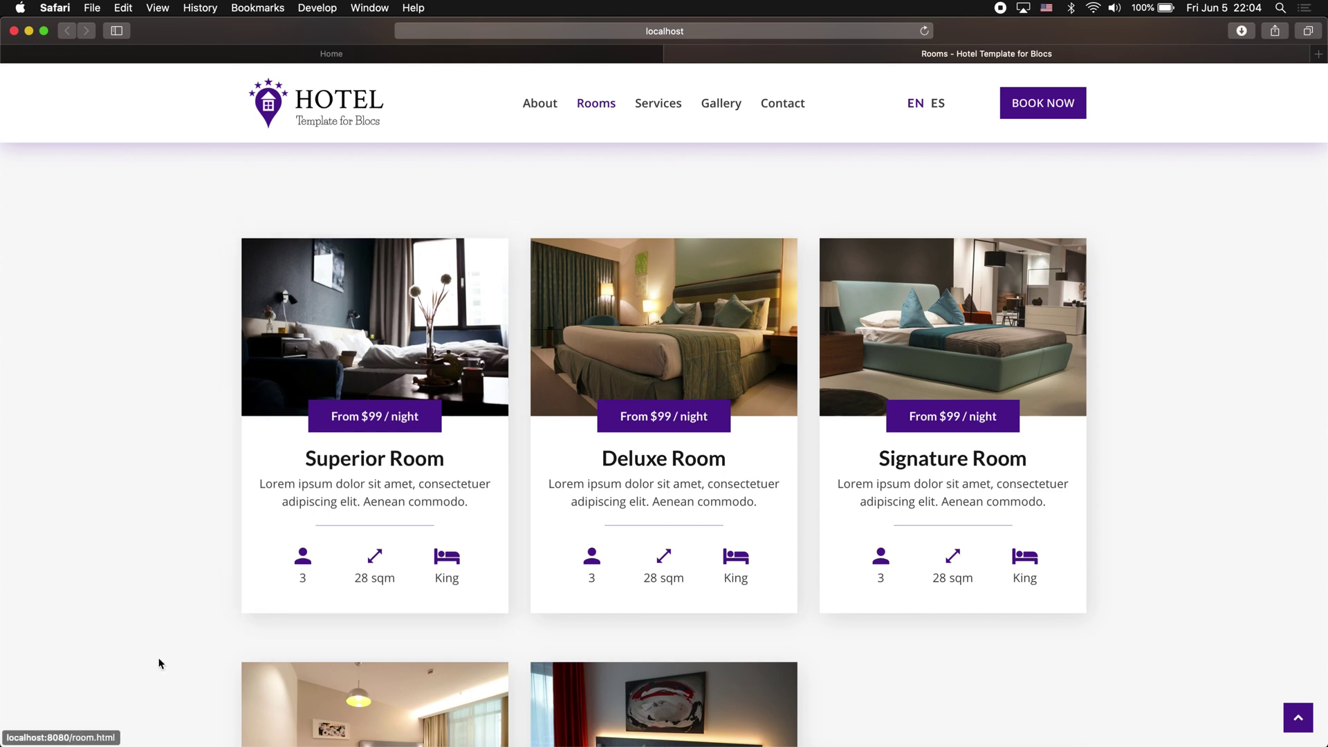
{"action": "left_click", "coordinate": [369, 399]}
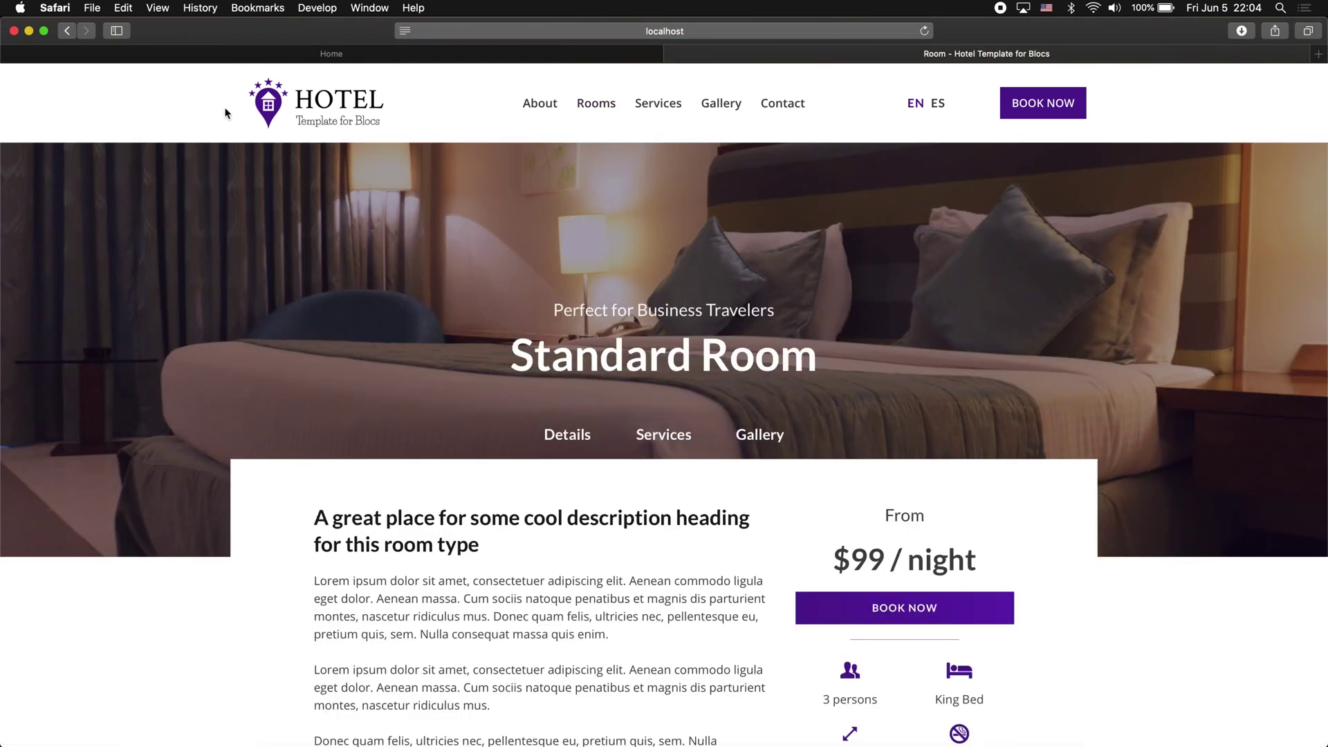
{"action": "left_click", "coordinate": [67, 30]}
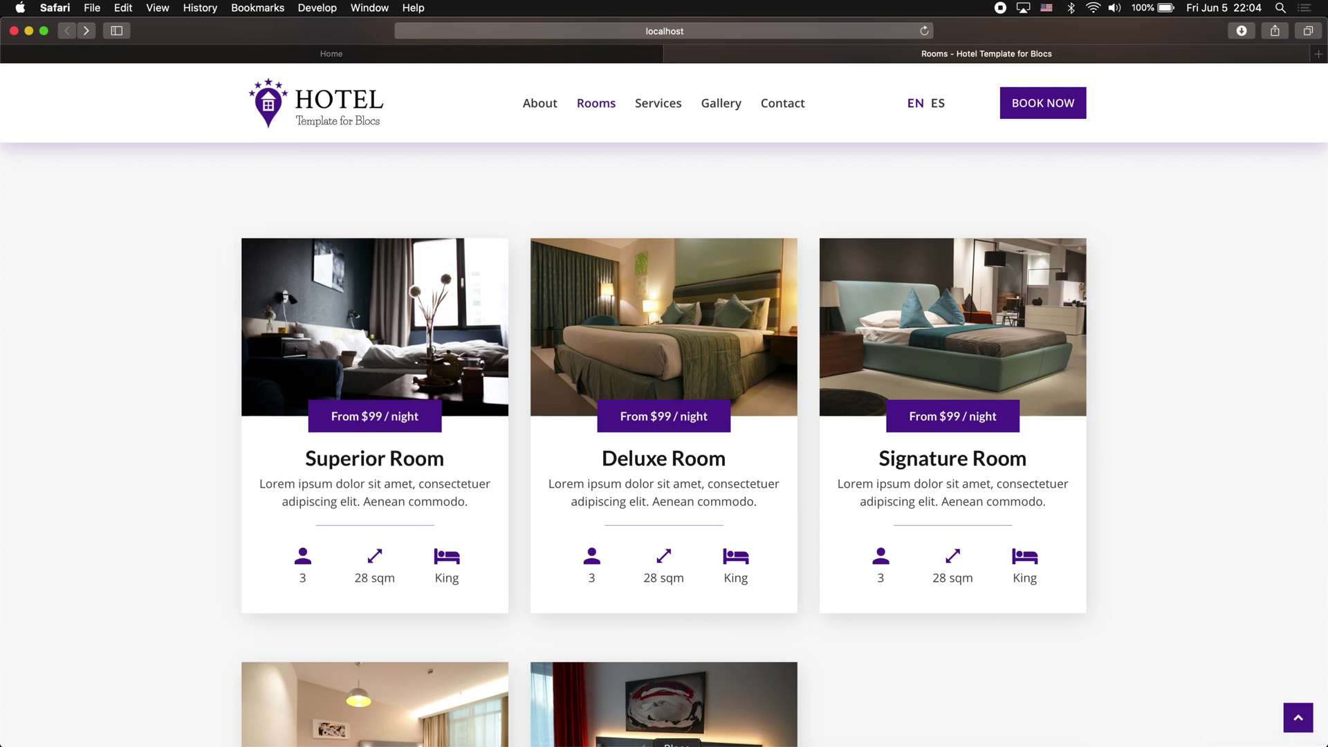
{"action": "key", "text": "super+Tab"}
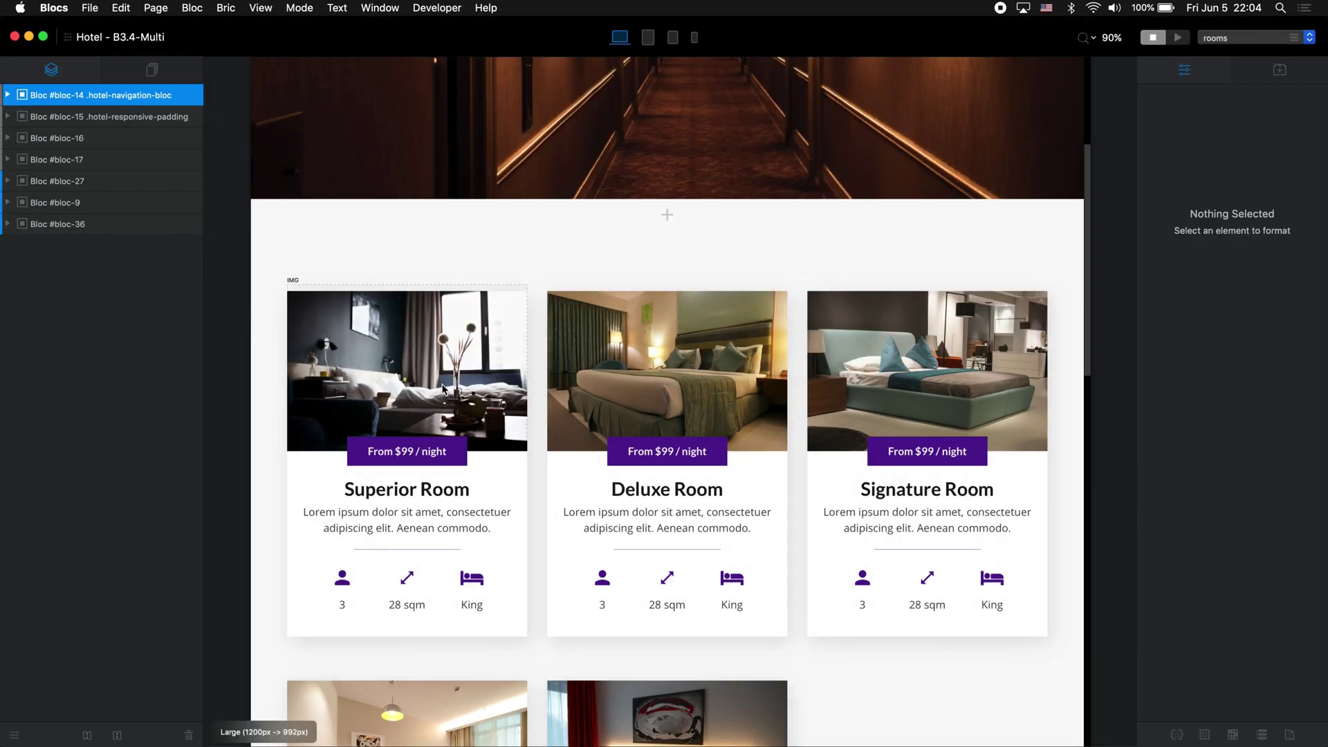
Step: Make the Superior Room heading text a link and select it
{"action": "left_click", "coordinate": [497, 400]}
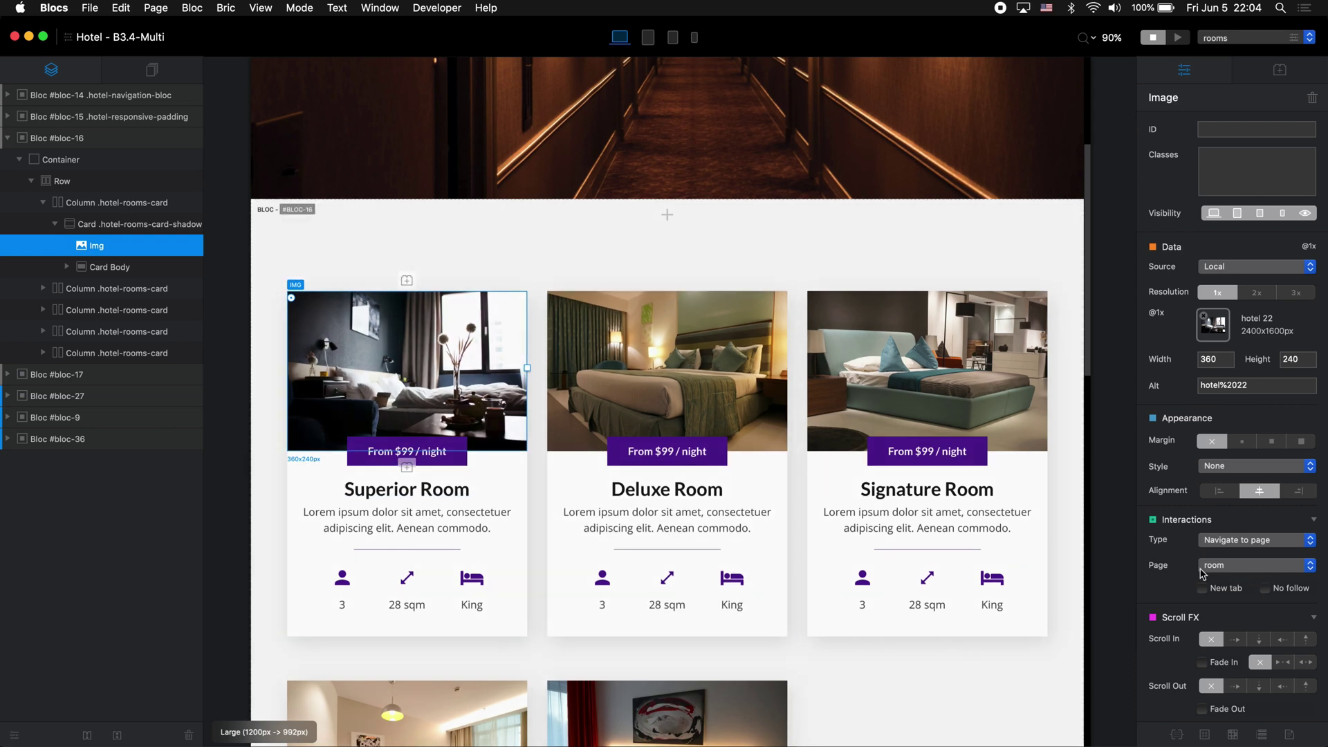
{"action": "double_click", "coordinate": [470, 493]}
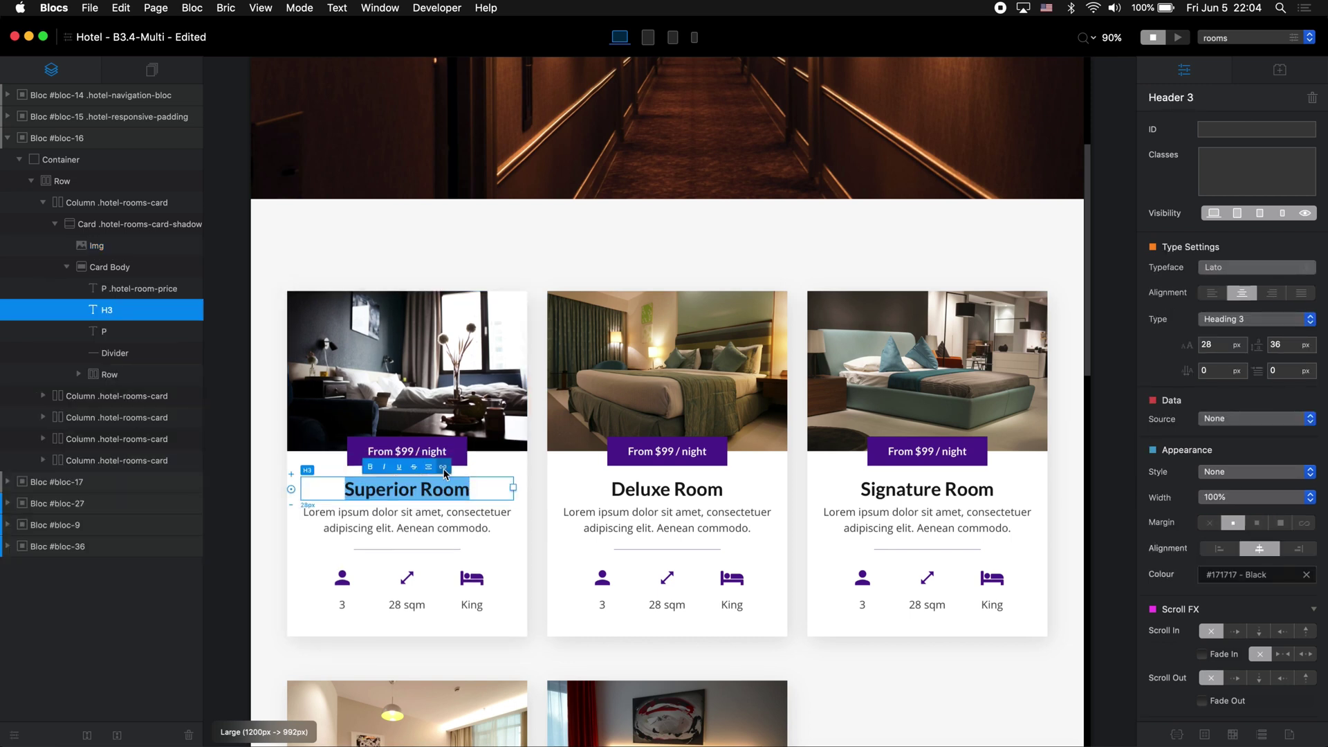
{"action": "left_click", "coordinate": [444, 473]}
{"action": "left_click", "coordinate": [474, 521]}
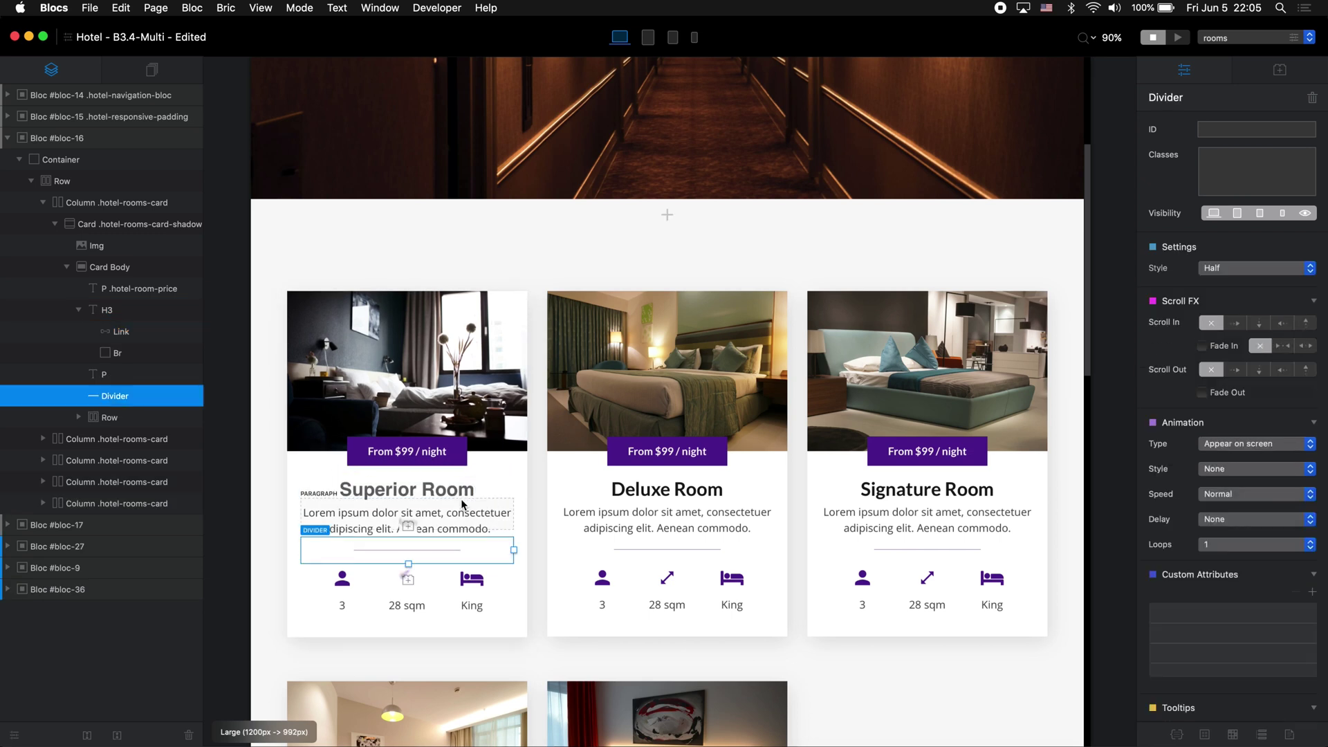
{"action": "left_click", "coordinate": [468, 492]}
Step: Colour the Superior Room link Black from the Global Swatches
{"action": "left_click", "coordinate": [1264, 348]}
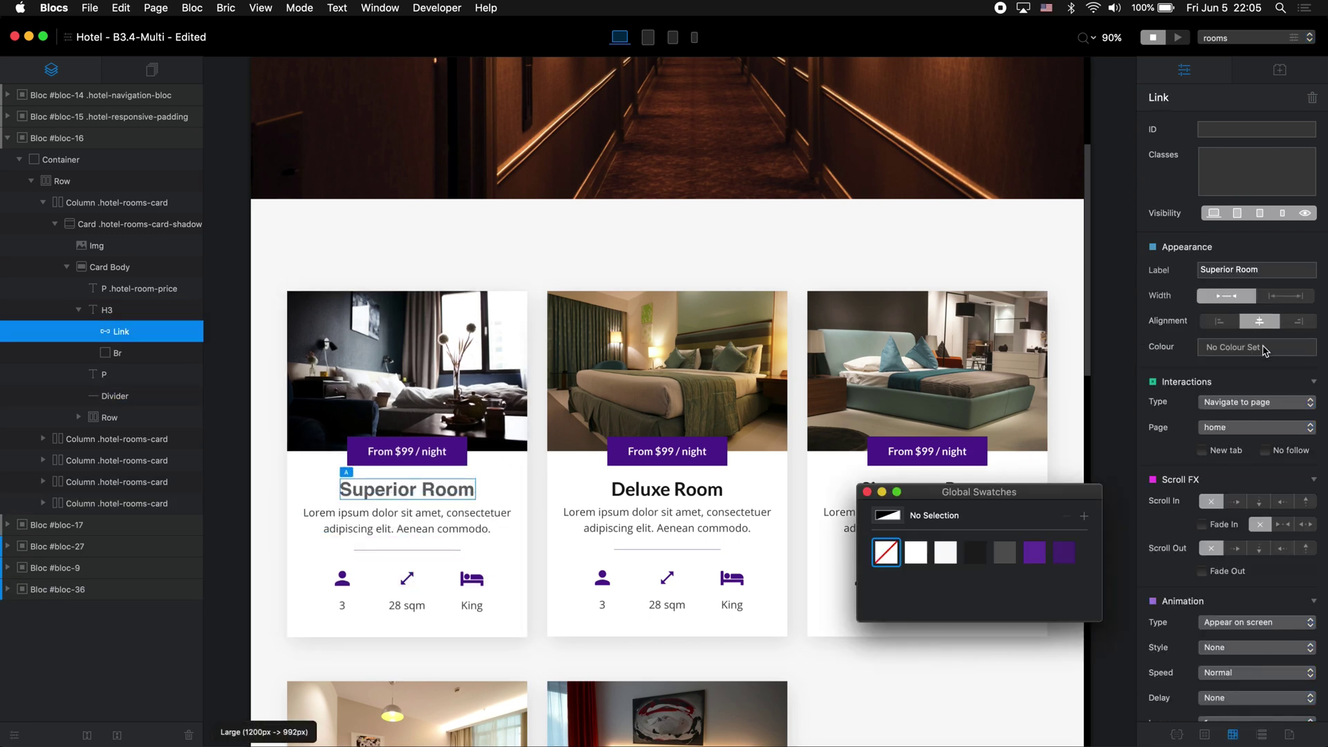
{"action": "left_click", "coordinate": [975, 552]}
{"action": "left_click", "coordinate": [867, 492]}
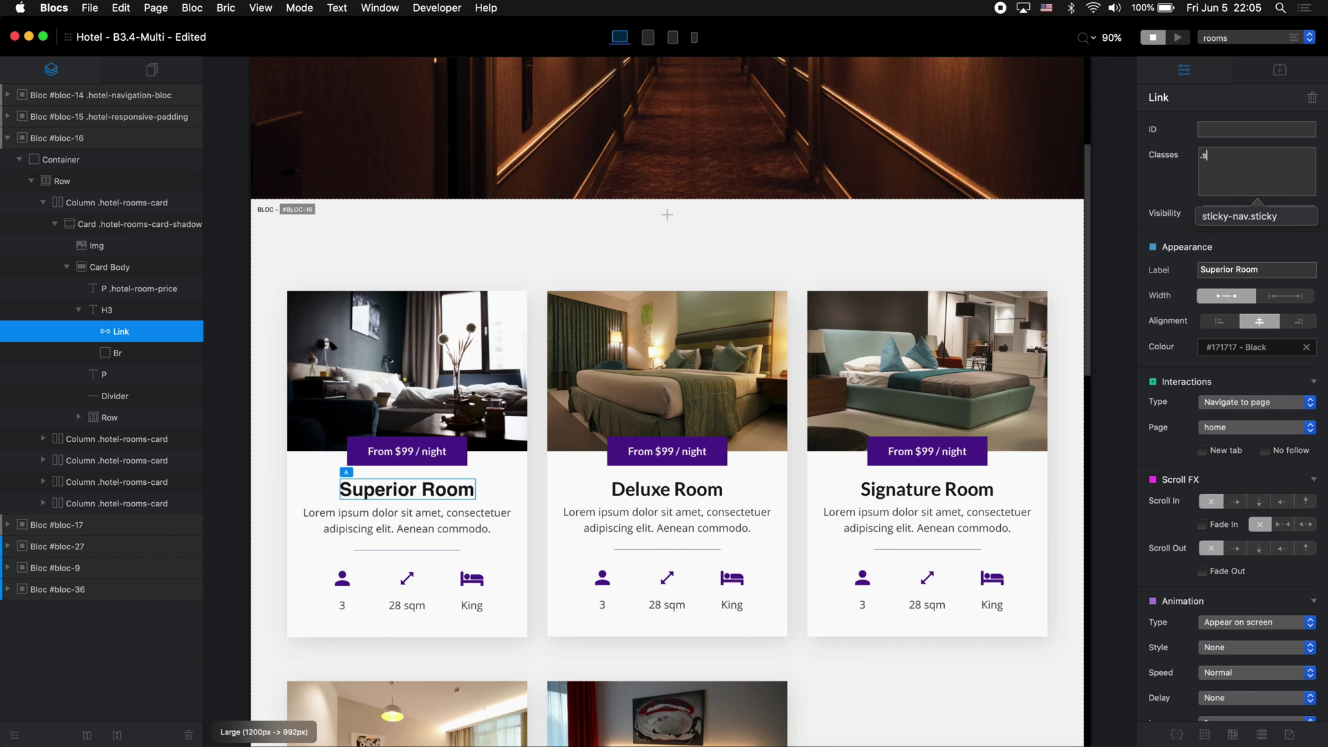
Step: Add the stretched-link class to the Superior Room link and check it in the preview
{"action": "type", "text": "tre"}
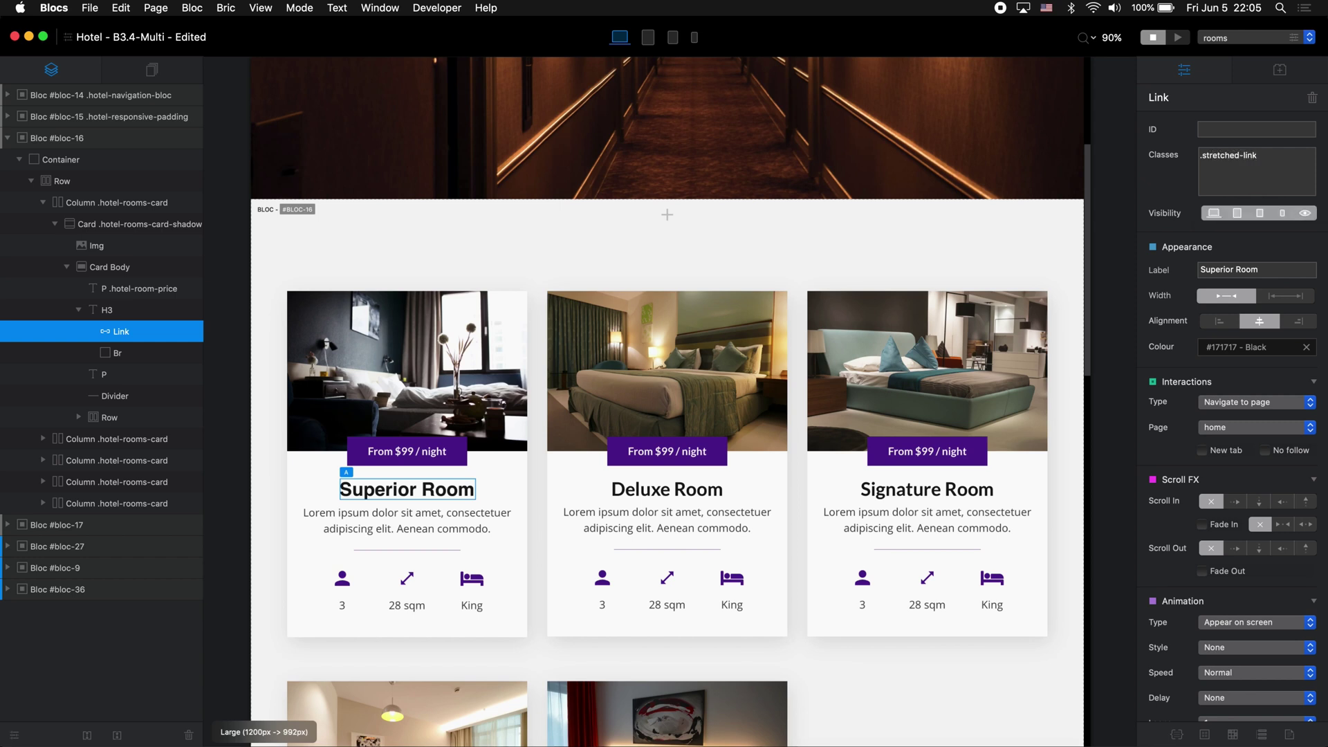
{"action": "type", "text": "tched-link"}
{"action": "key", "text": "Return"}
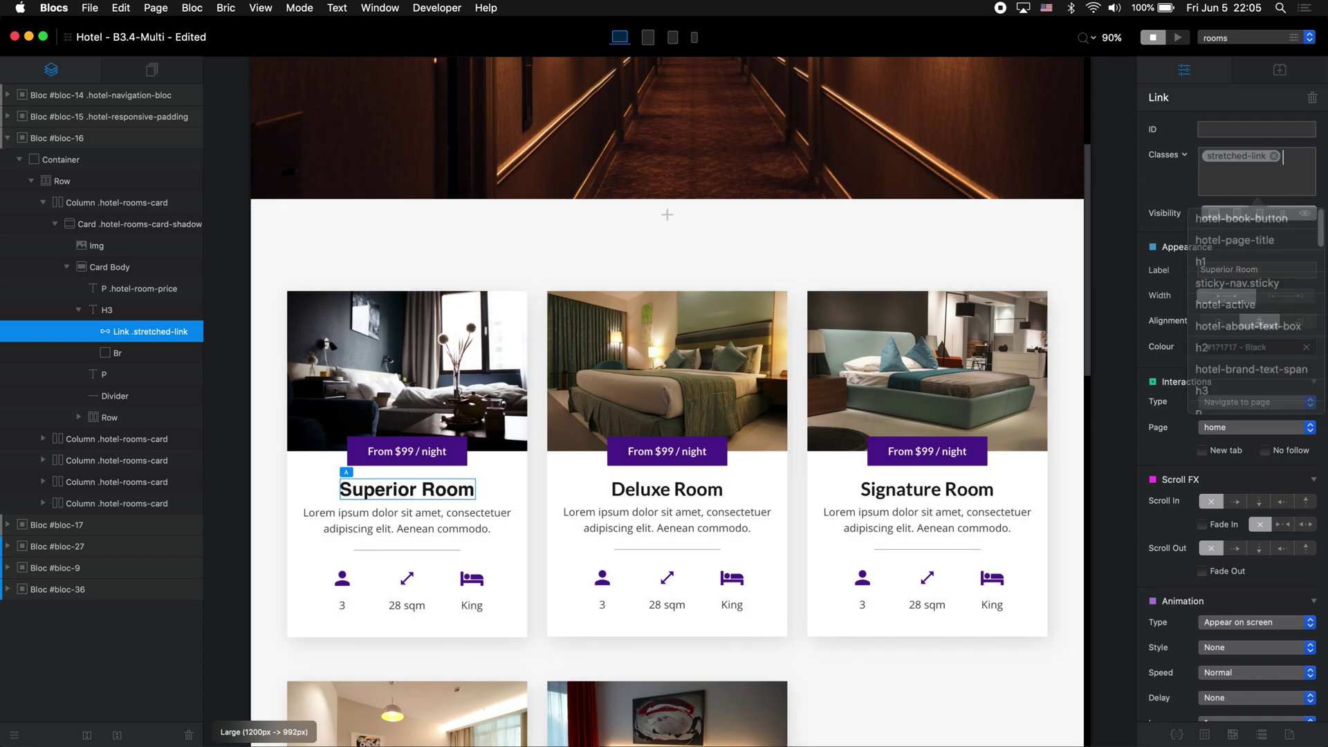
{"action": "key", "text": "super+p"}
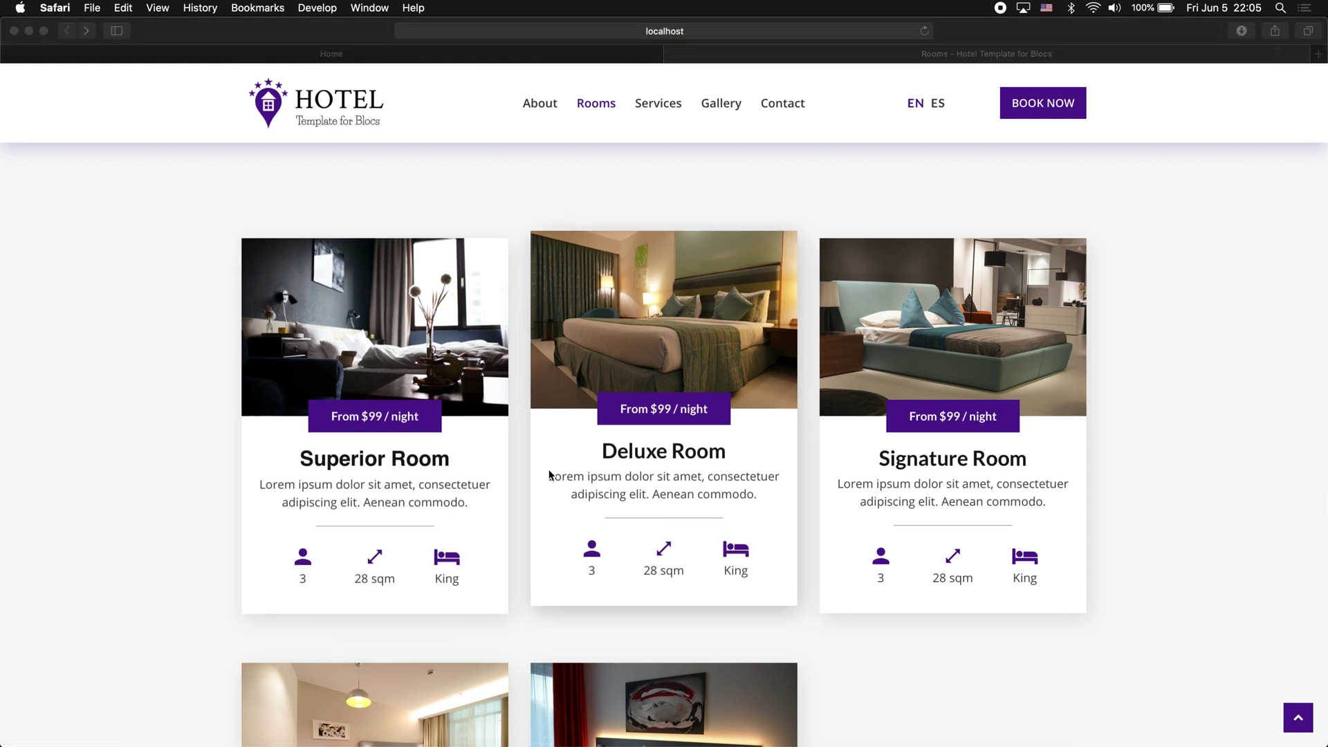
{"action": "key", "text": "super+Tab"}
Step: Link the Superior Room title to the room page and test the card in the preview
{"action": "left_click", "coordinate": [1275, 427]}
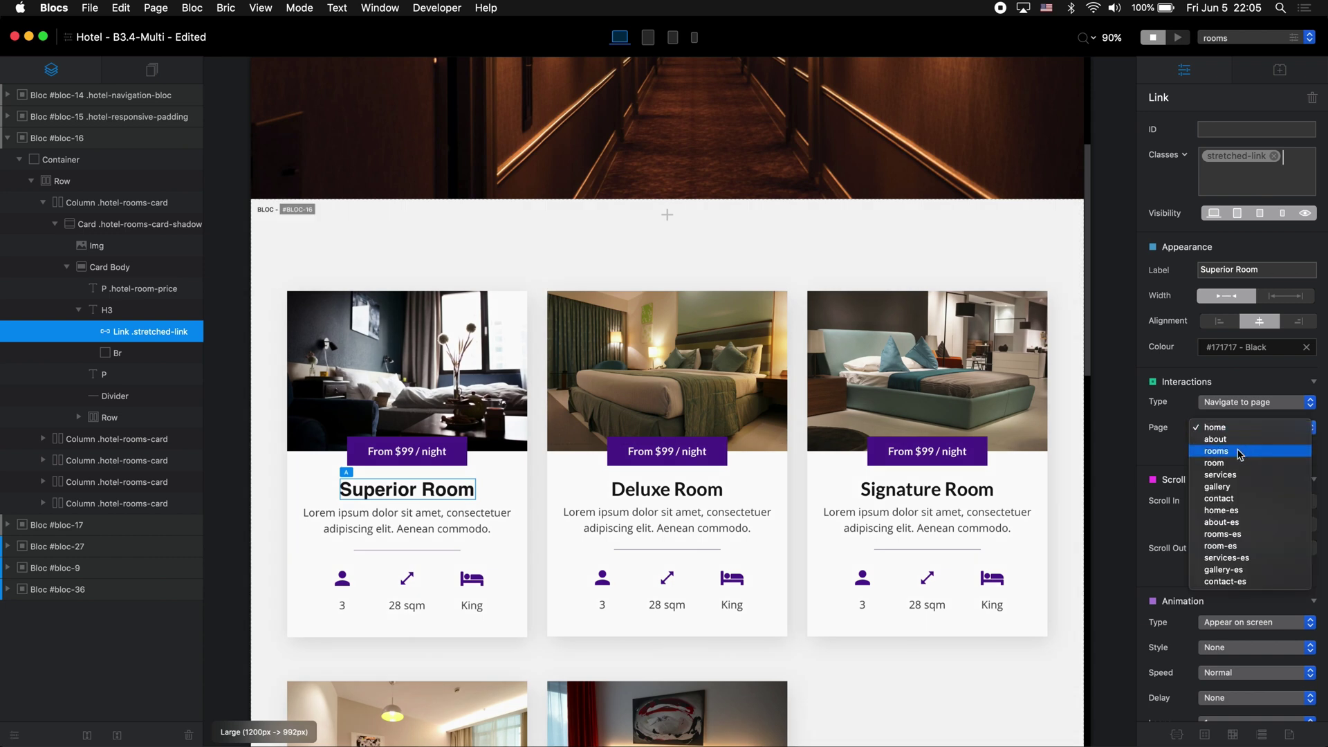
{"action": "left_click", "coordinate": [1240, 463]}
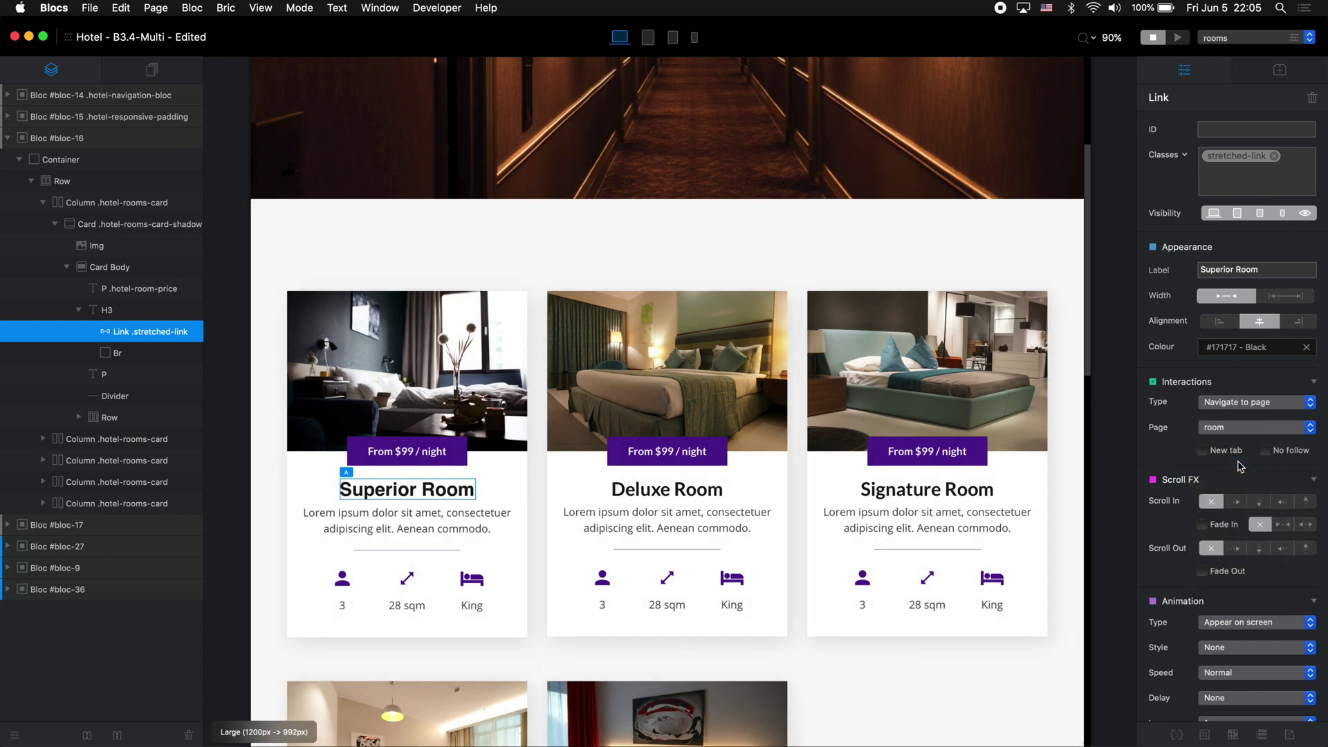
{"action": "key", "text": "super+p"}
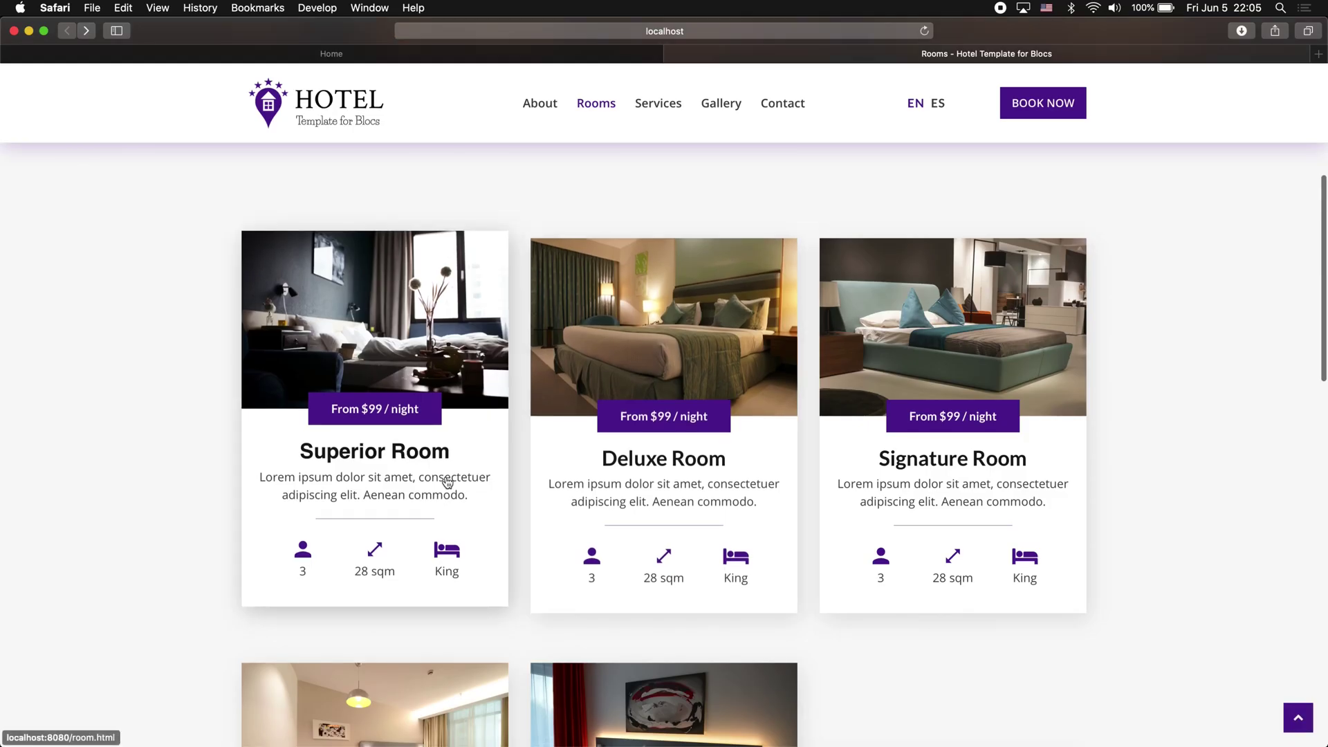
{"action": "left_click", "coordinate": [448, 483]}
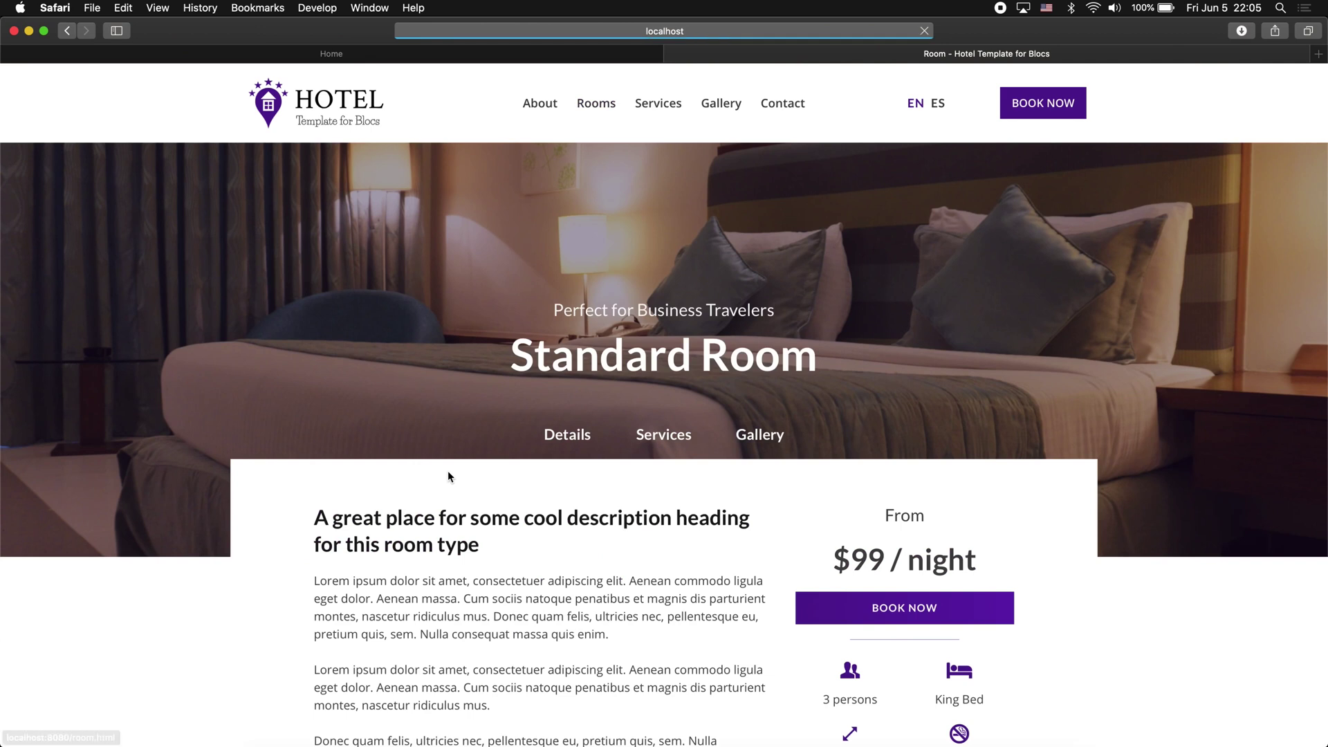
{"action": "left_click", "coordinate": [67, 31]}
{"action": "left_click", "coordinate": [83, 31]}
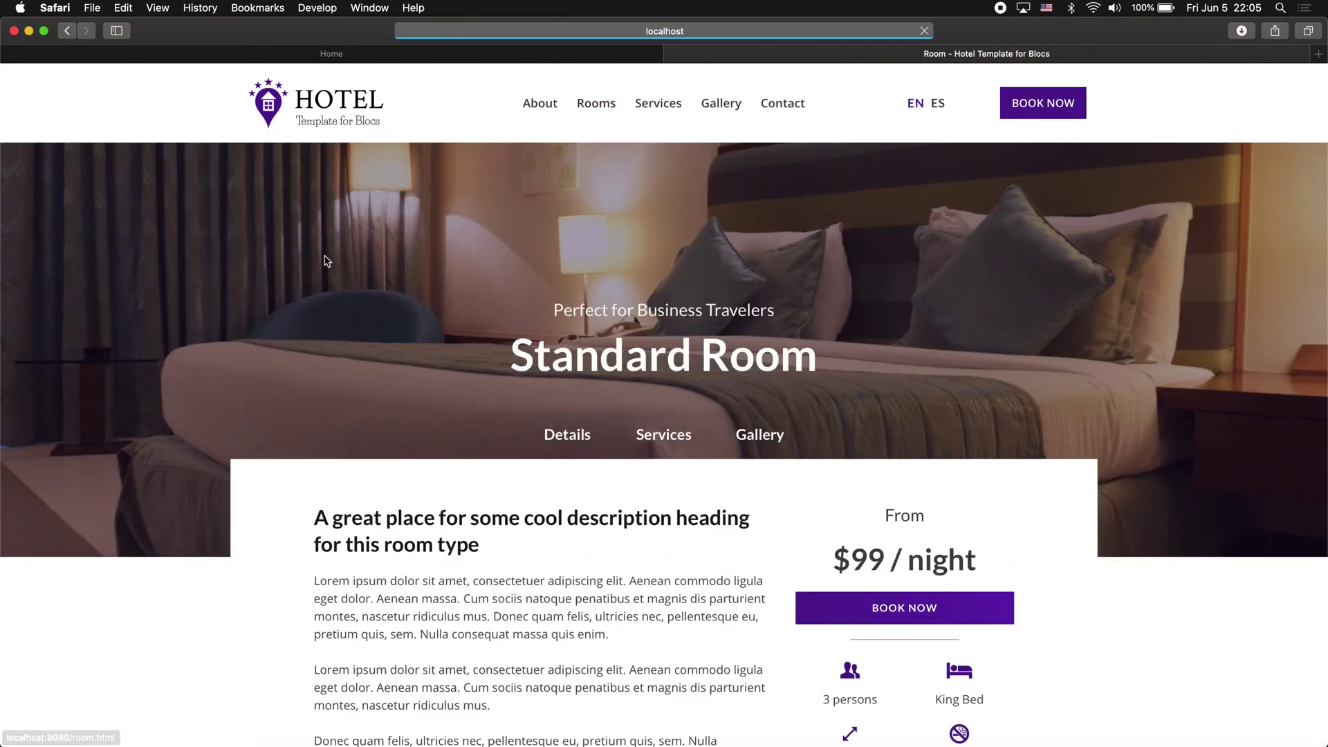
{"action": "left_click", "coordinate": [67, 31]}
{"action": "left_click", "coordinate": [263, 263]}
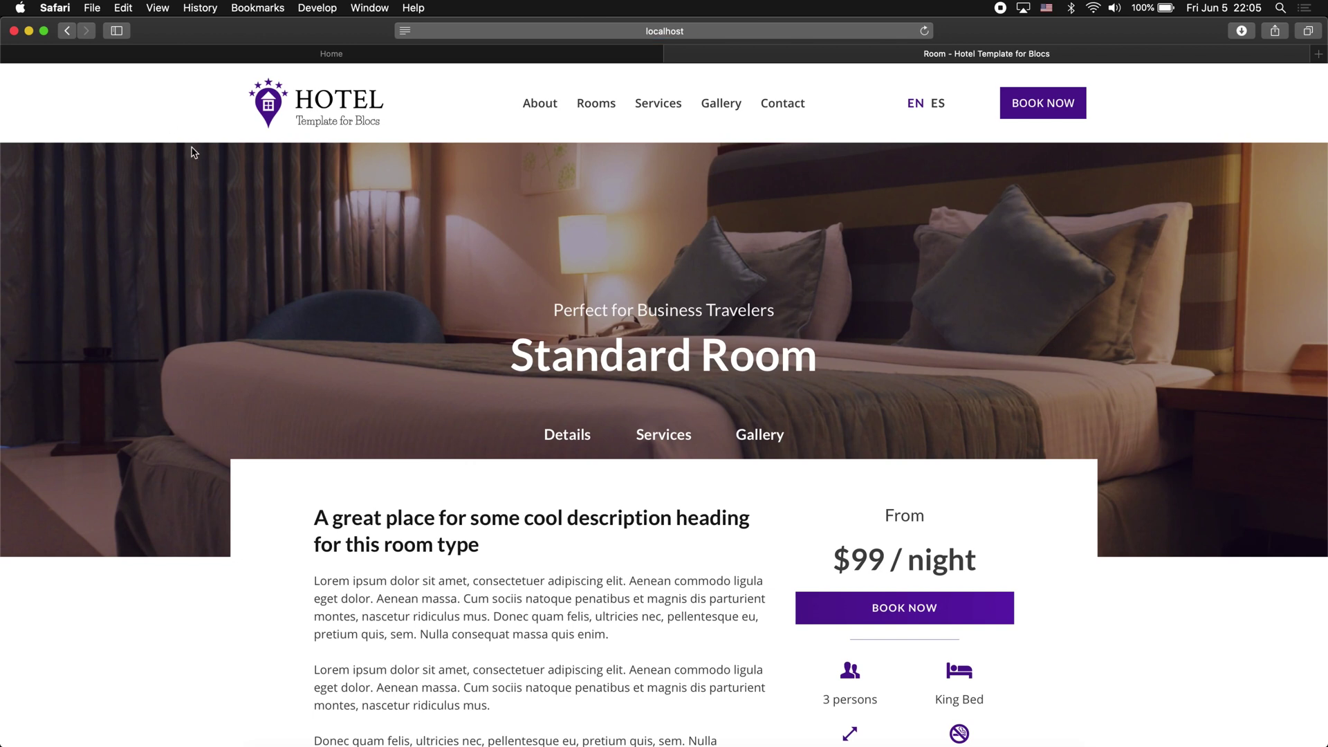
{"action": "left_click", "coordinate": [68, 32]}
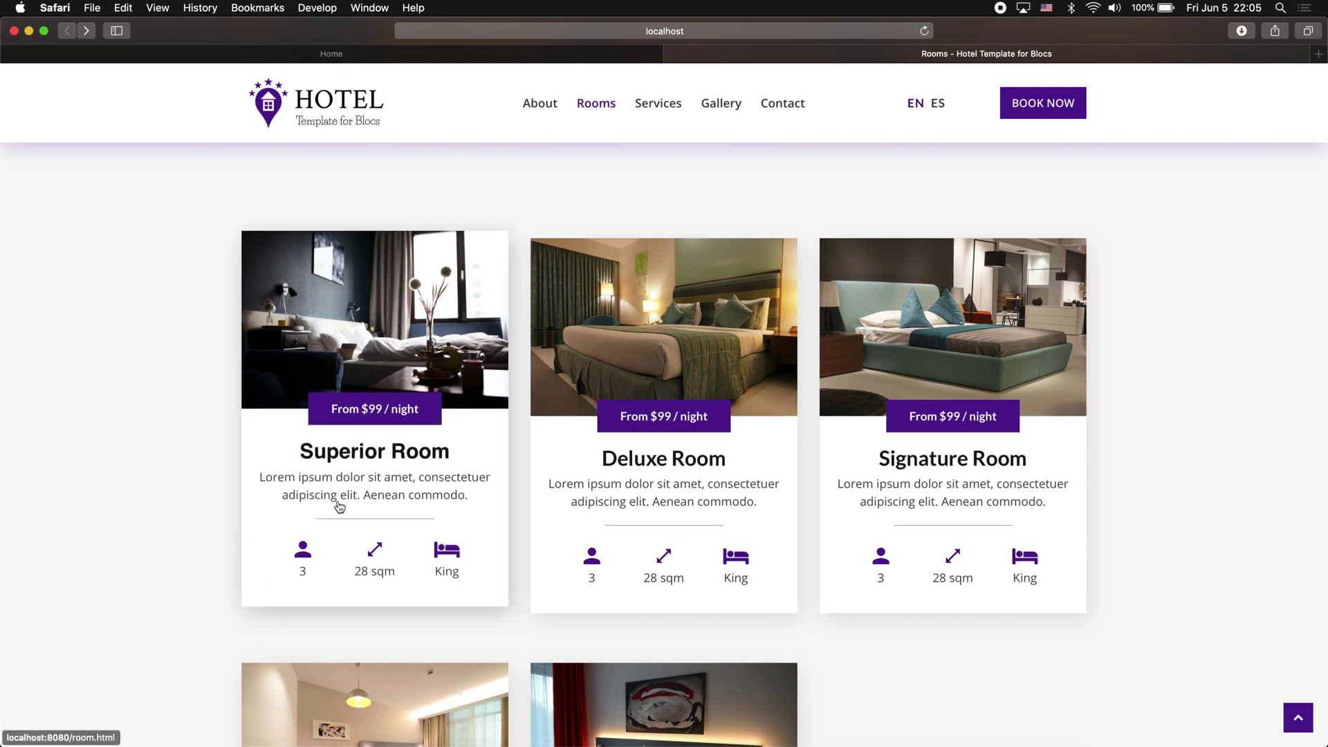
{"action": "key", "text": "super+Tab"}
Step: Insert a Structure 1 Column bloc from the full bloc library above the room cards
{"action": "left_click", "coordinate": [668, 219]}
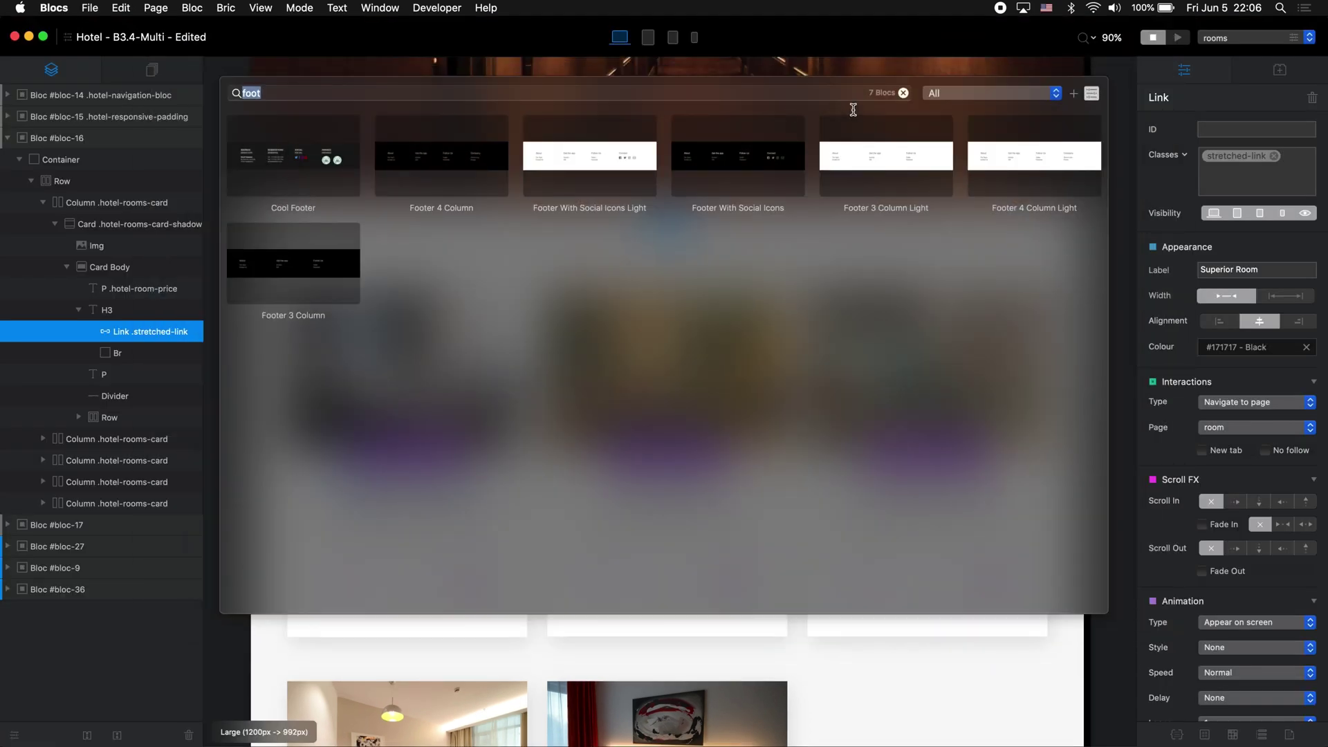
{"action": "left_click", "coordinate": [904, 93]}
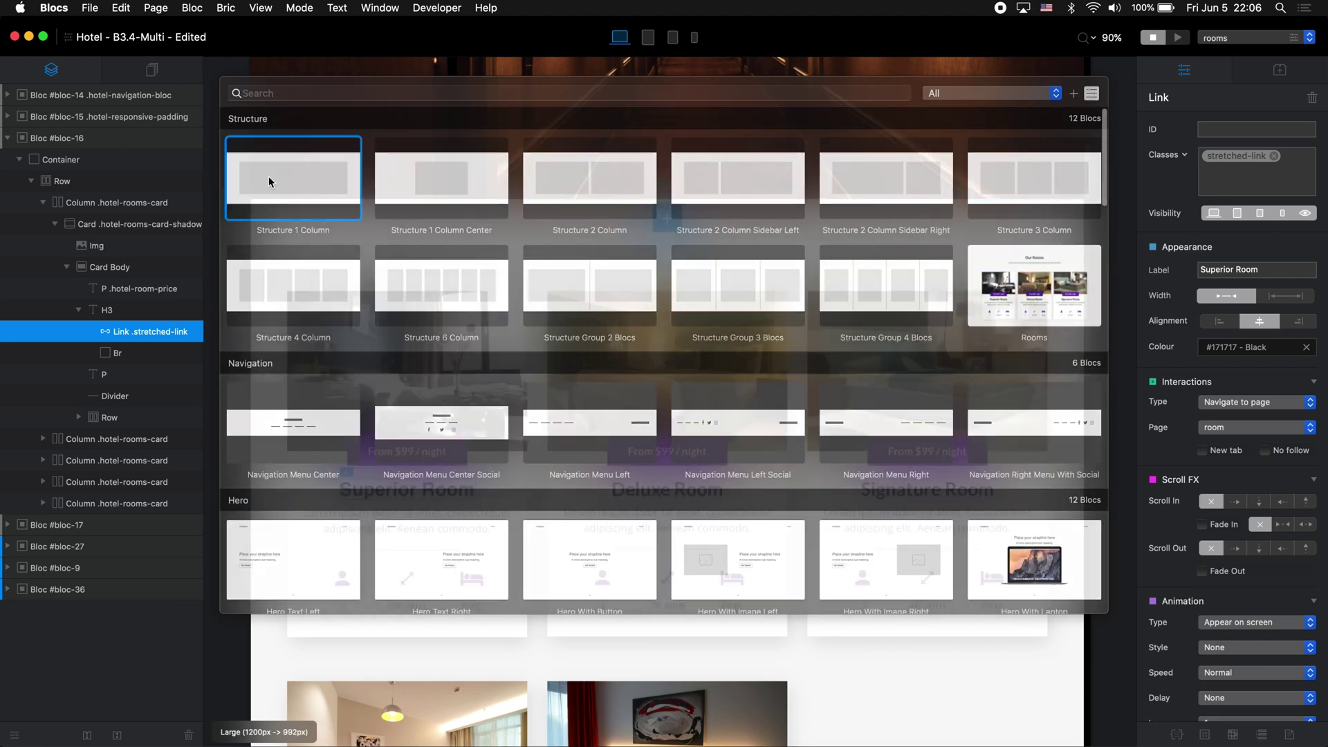
{"action": "left_click", "coordinate": [269, 179]}
{"action": "left_click", "coordinate": [671, 294]}
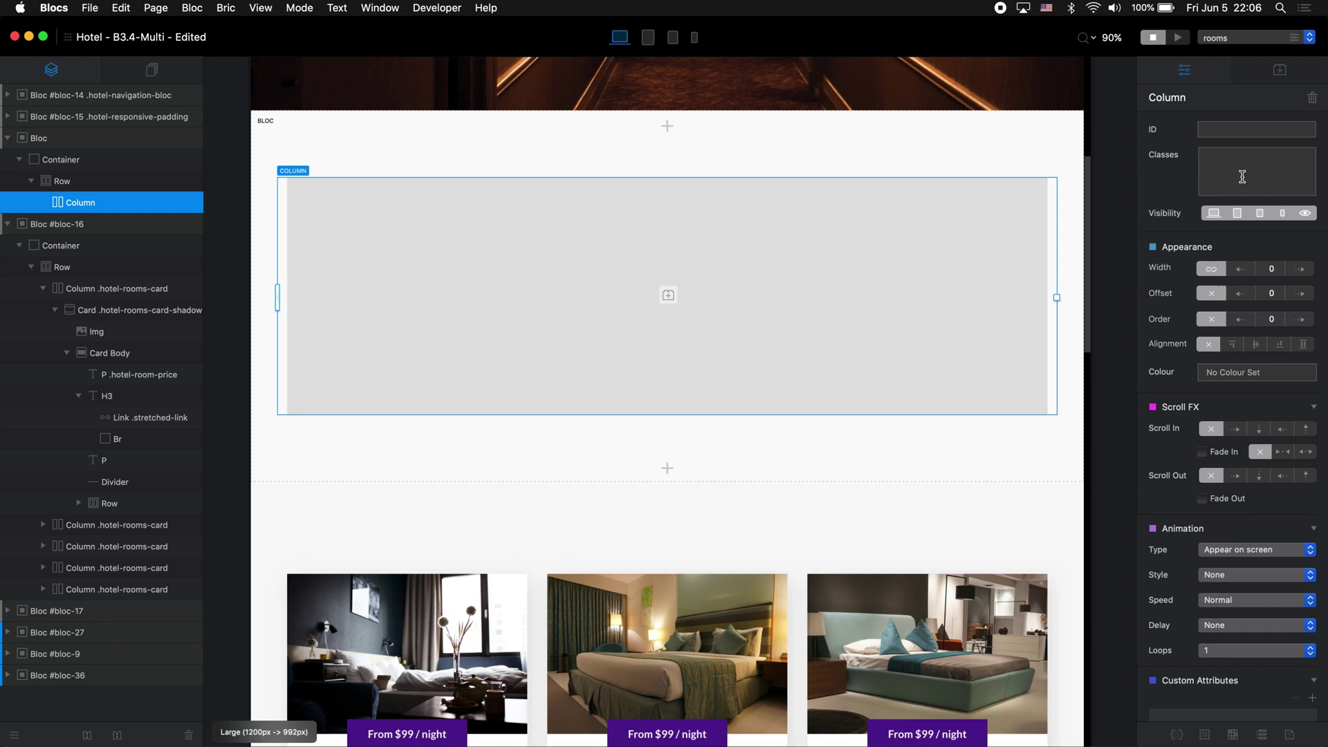
Step: Give the column a column-bg class with a green background and increased height
{"action": "left_click", "coordinate": [1243, 177]}
{"action": "type", "text": "column-bg"}
{"action": "key", "text": "Return"}
{"action": "left_click", "coordinate": [646, 554]}
{"action": "left_click", "coordinate": [591, 357]}
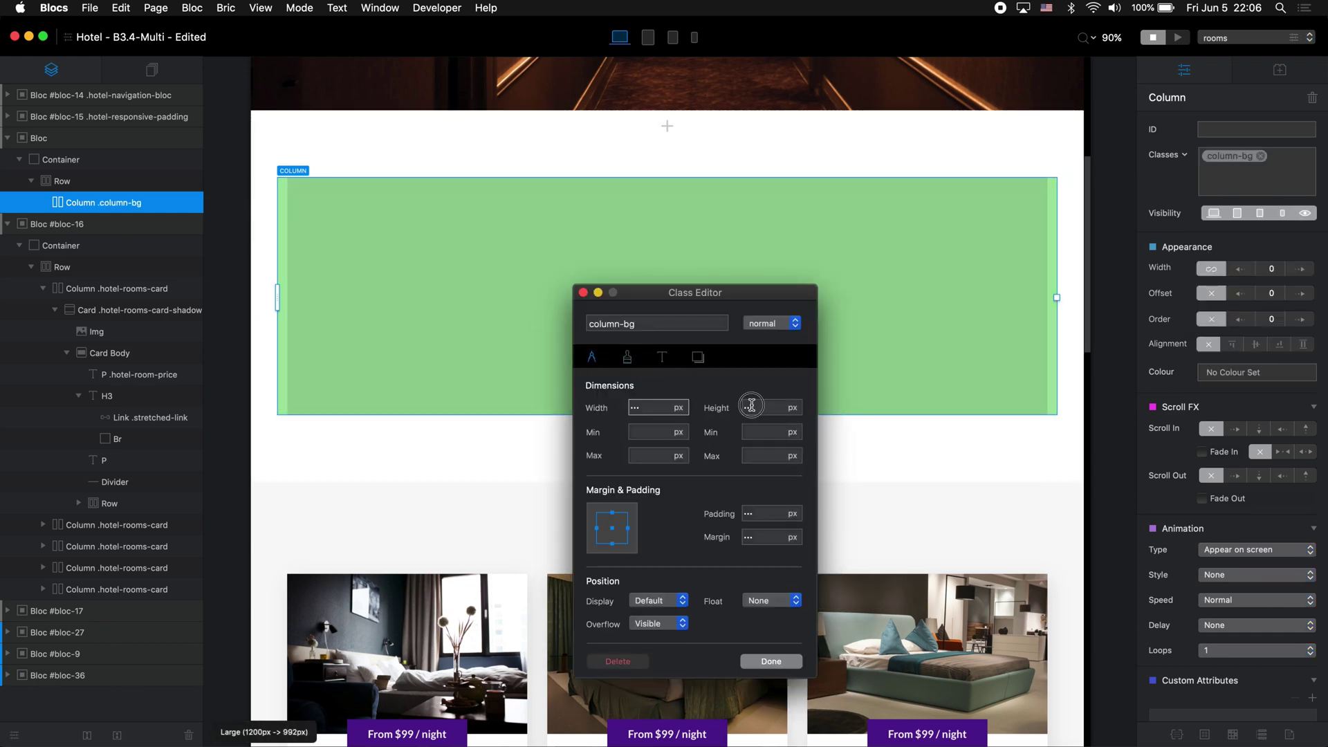
{"action": "left_click", "coordinate": [753, 407]}
{"action": "left_click_drag", "start_coordinate": [698, 435], "coordinate": [741, 436]}
{"action": "key", "text": "Return"}
{"action": "left_click", "coordinate": [750, 267]}
Step: Add a 'Heading content' heading centred horizontally and vertically in the green column, then preview
{"action": "left_click", "coordinate": [718, 196]}
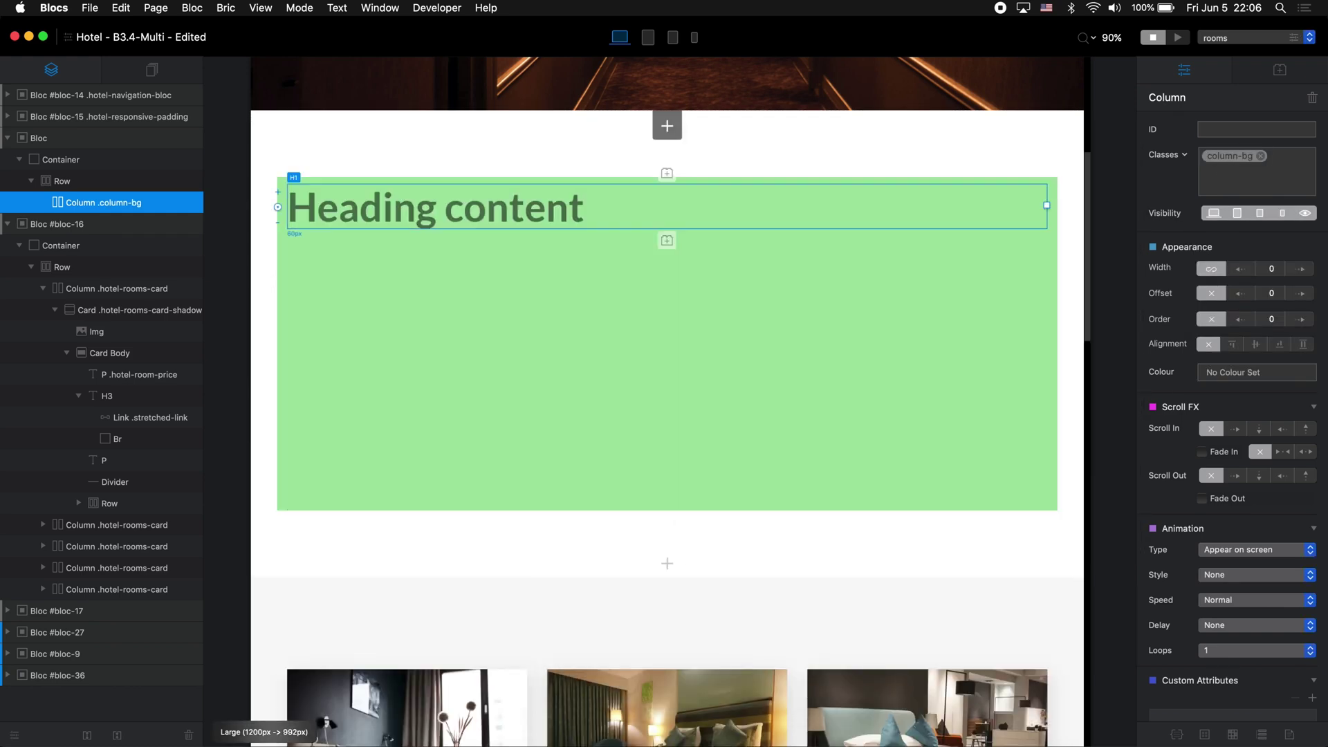
{"action": "left_click", "coordinate": [1269, 163]}
{"action": "left_click", "coordinate": [1271, 360]}
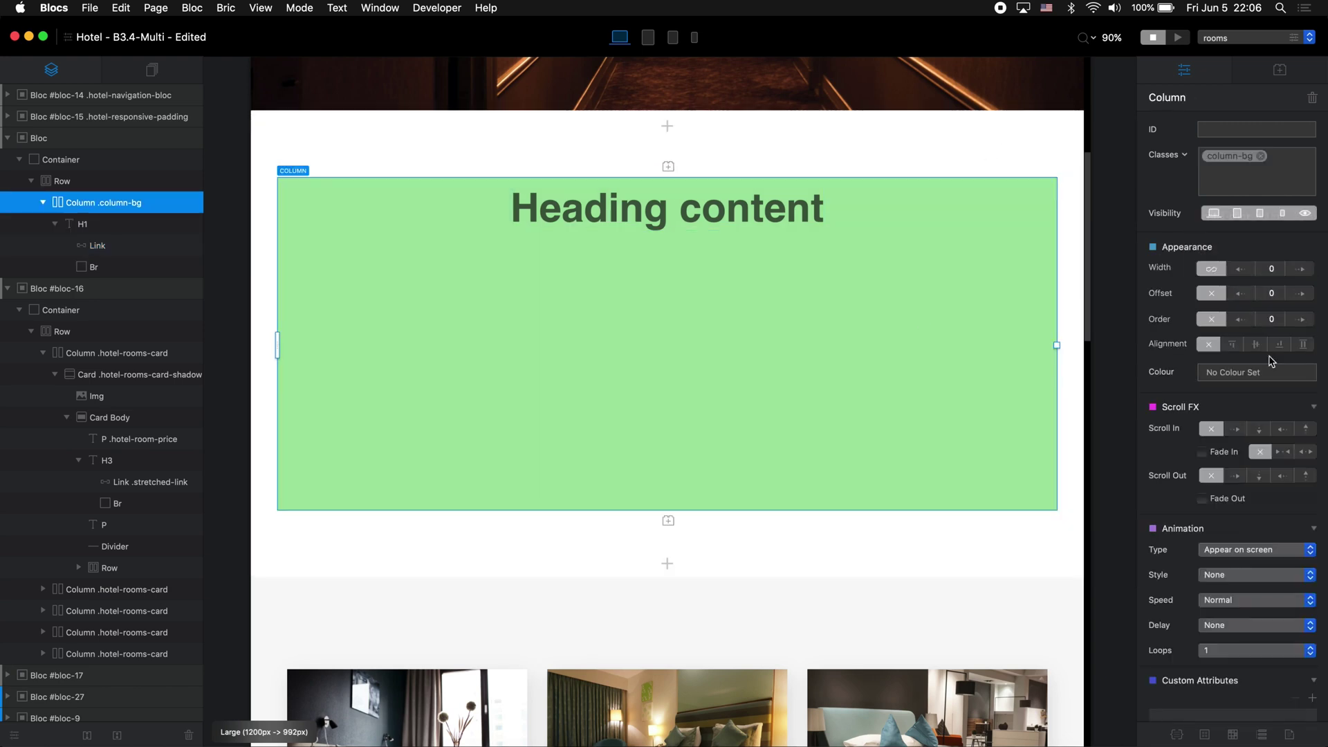
{"action": "left_click", "coordinate": [1255, 344]}
{"action": "left_click", "coordinate": [691, 185]}
{"action": "left_click", "coordinate": [978, 127]}
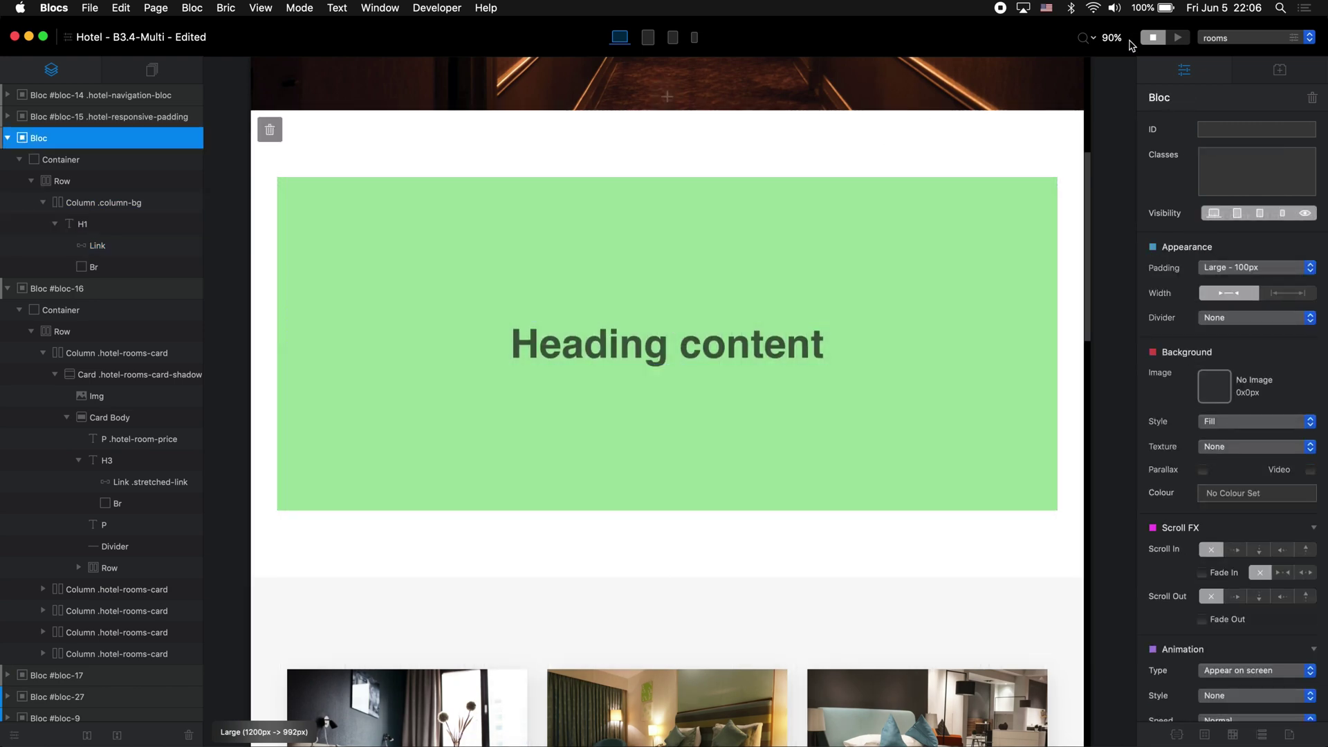
{"action": "left_click", "coordinate": [1176, 40]}
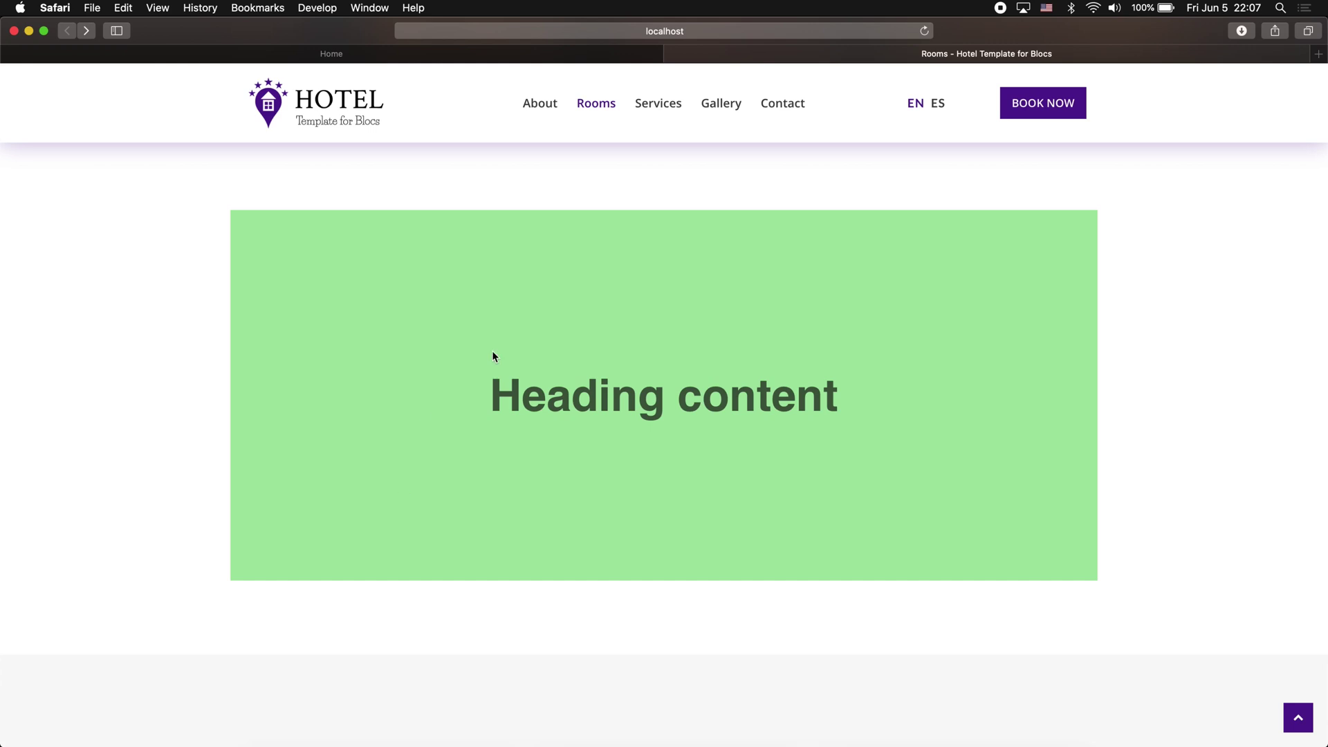
Step: Add the stretched-link class to the 'Heading content' link via the 'stre' suggestion, then preview
{"action": "key", "text": "super+Tab"}
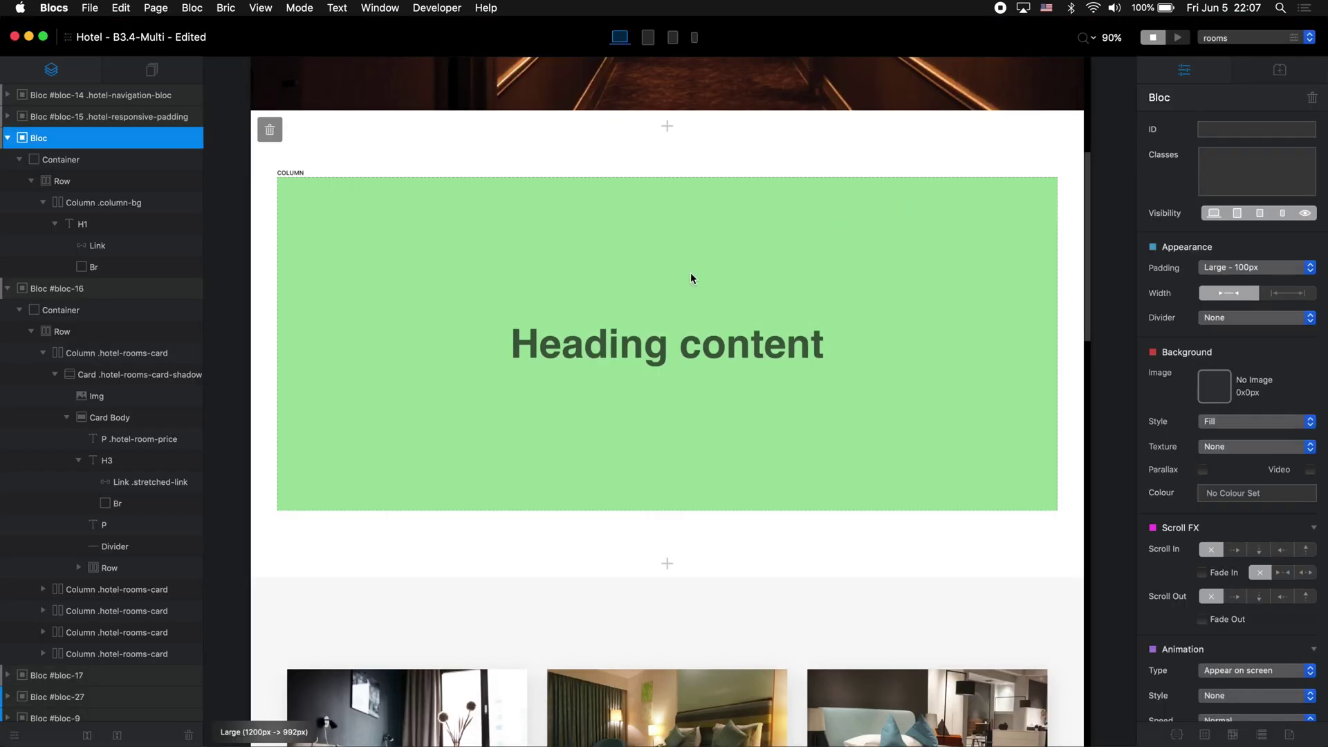
{"action": "left_click", "coordinate": [666, 351]}
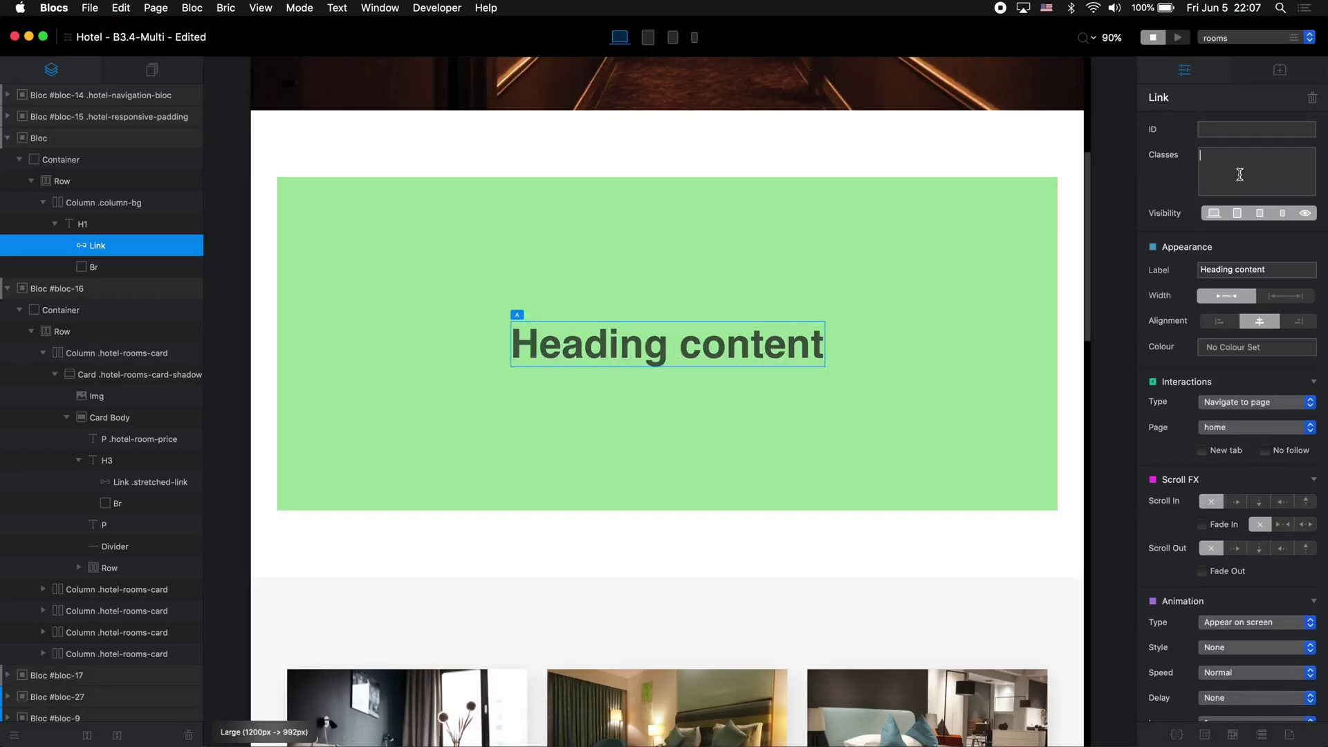
{"action": "type", "text": "stretched"}
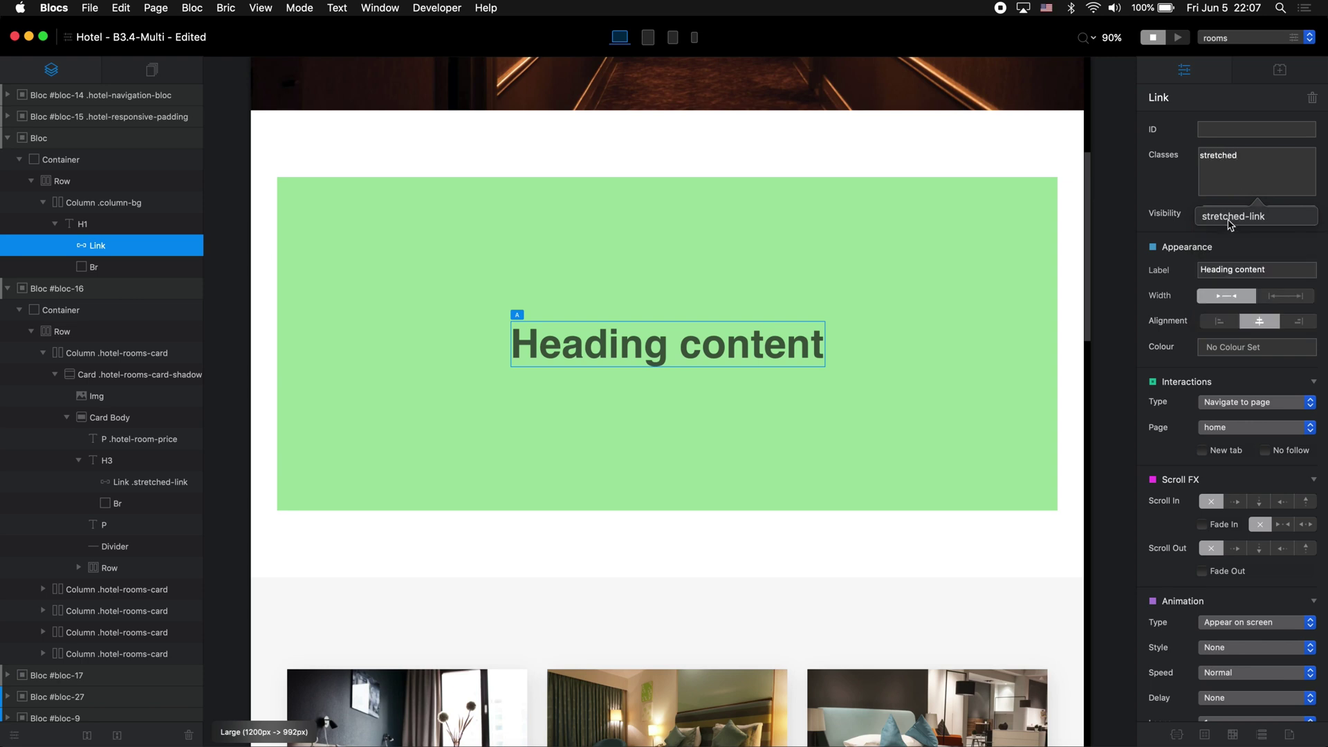
{"action": "left_click", "coordinate": [1231, 218]}
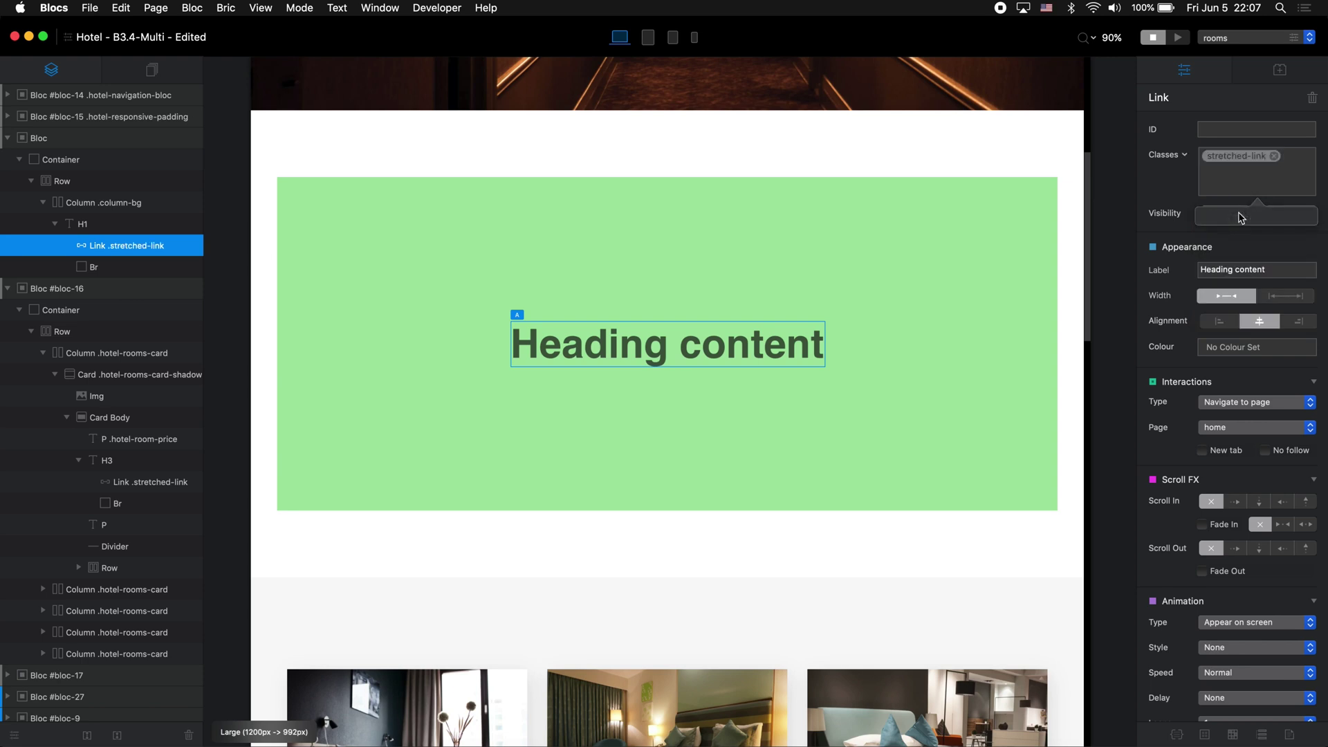
{"action": "key", "text": "super+r"}
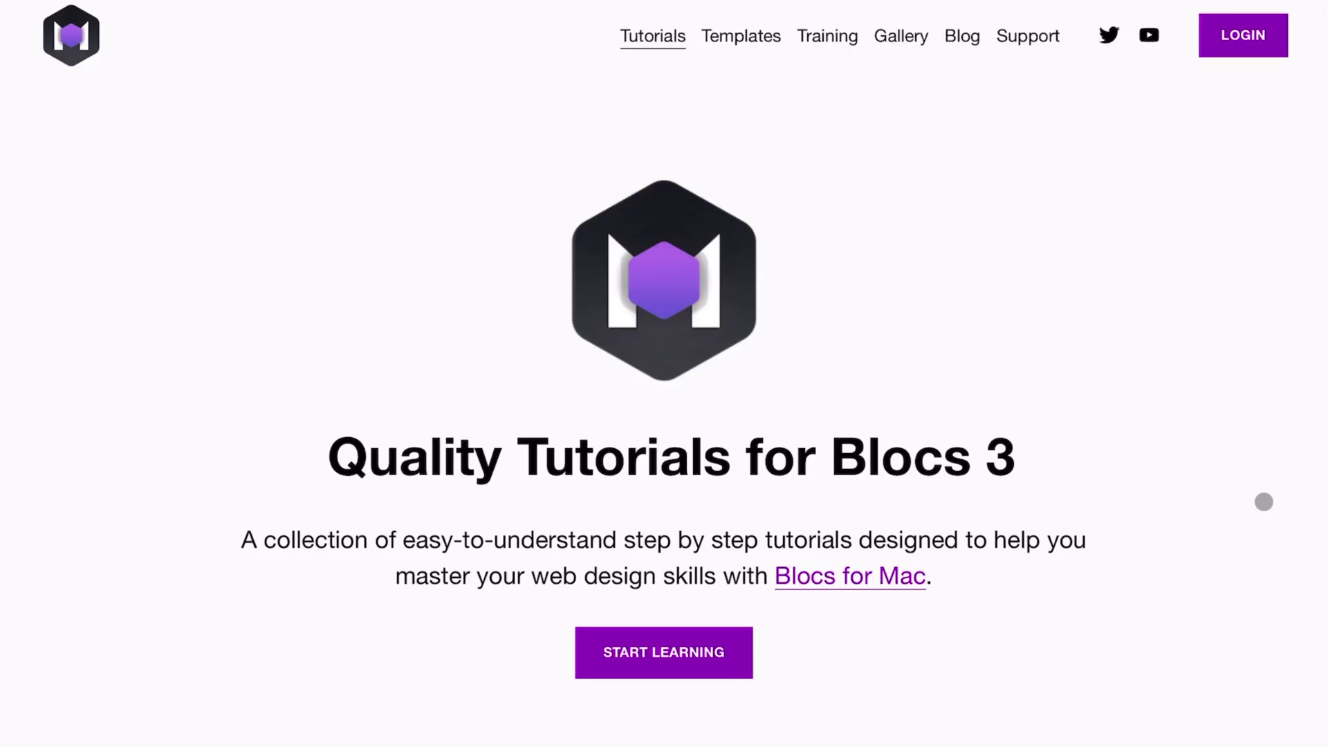
Step: Scroll the Blocs Master page down to the Getting Started with Blocs 3 and Blocs 3 for Beginners courses
{"action": "scroll", "coordinate": [1264, 502], "scroll_direction": "down", "scroll_amount": 15}
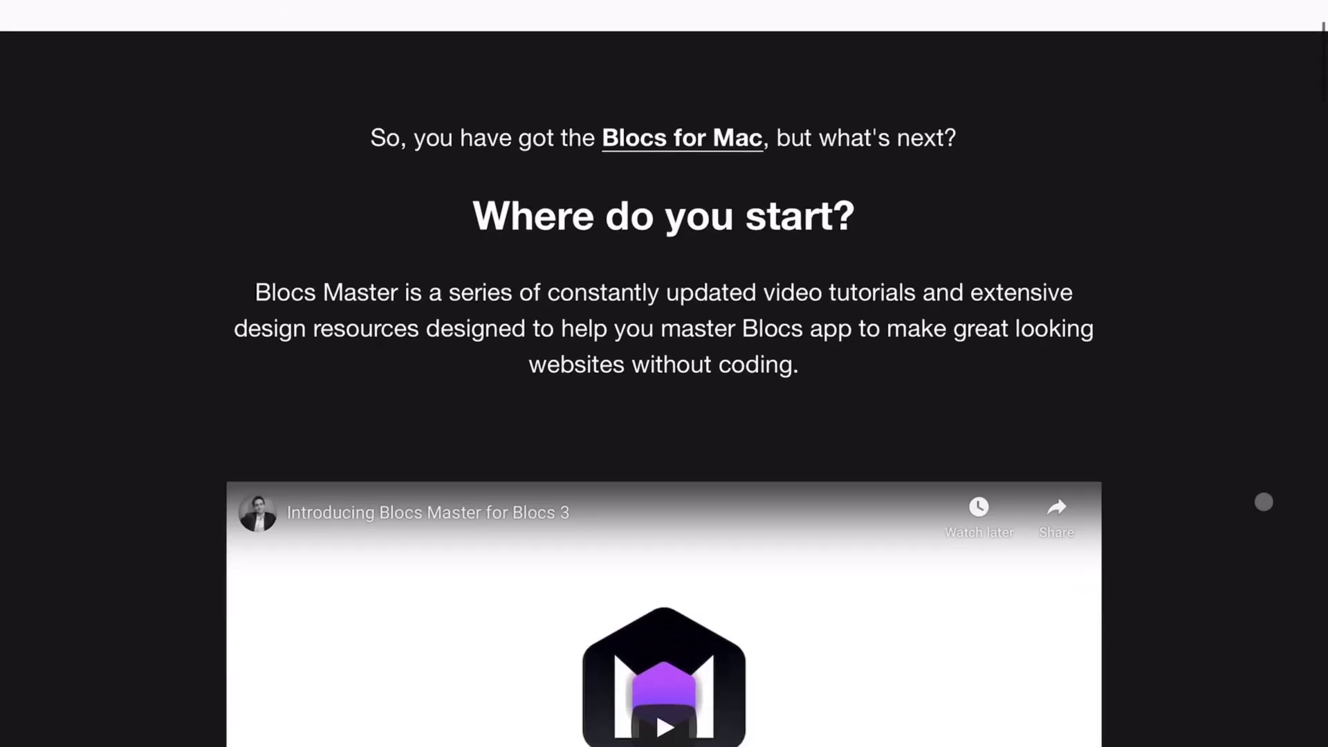
{"action": "scroll", "coordinate": [1264, 502], "scroll_direction": "down", "scroll_amount": 15}
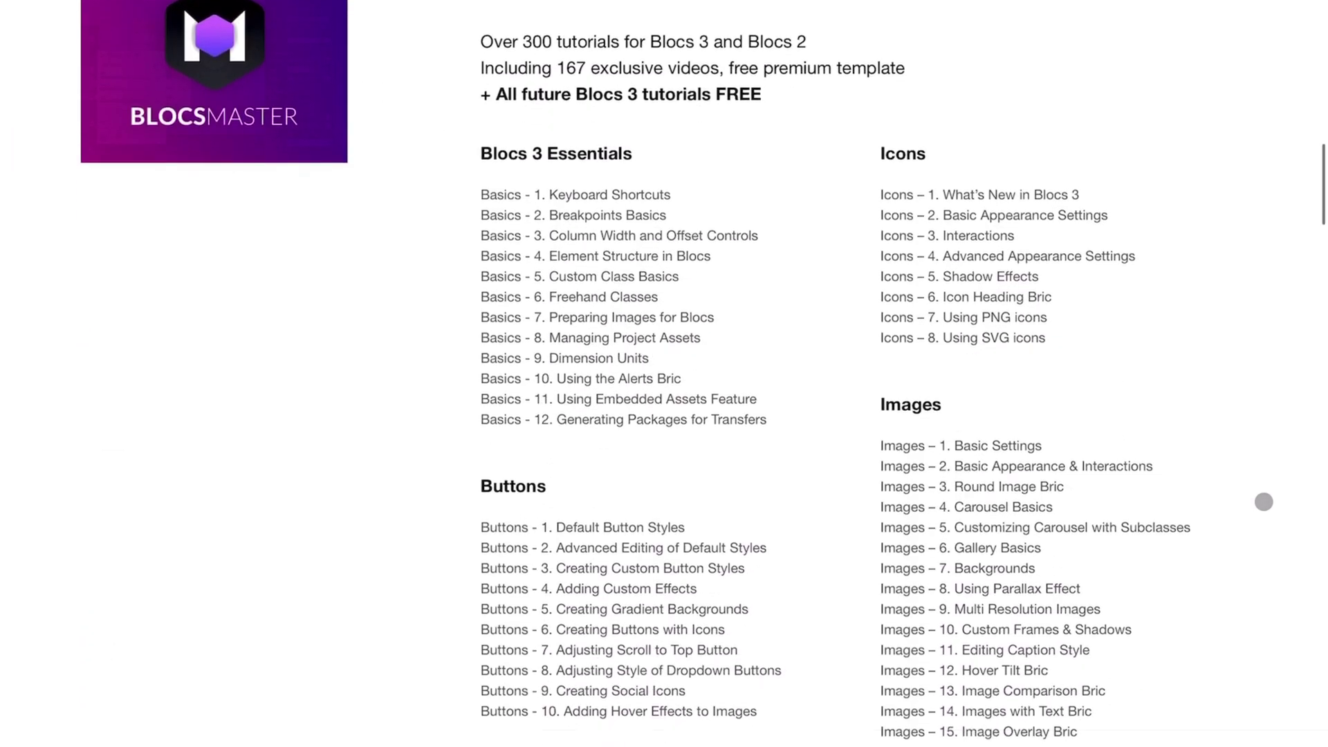
{"action": "scroll", "coordinate": [1264, 501], "scroll_direction": "down", "scroll_amount": 15}
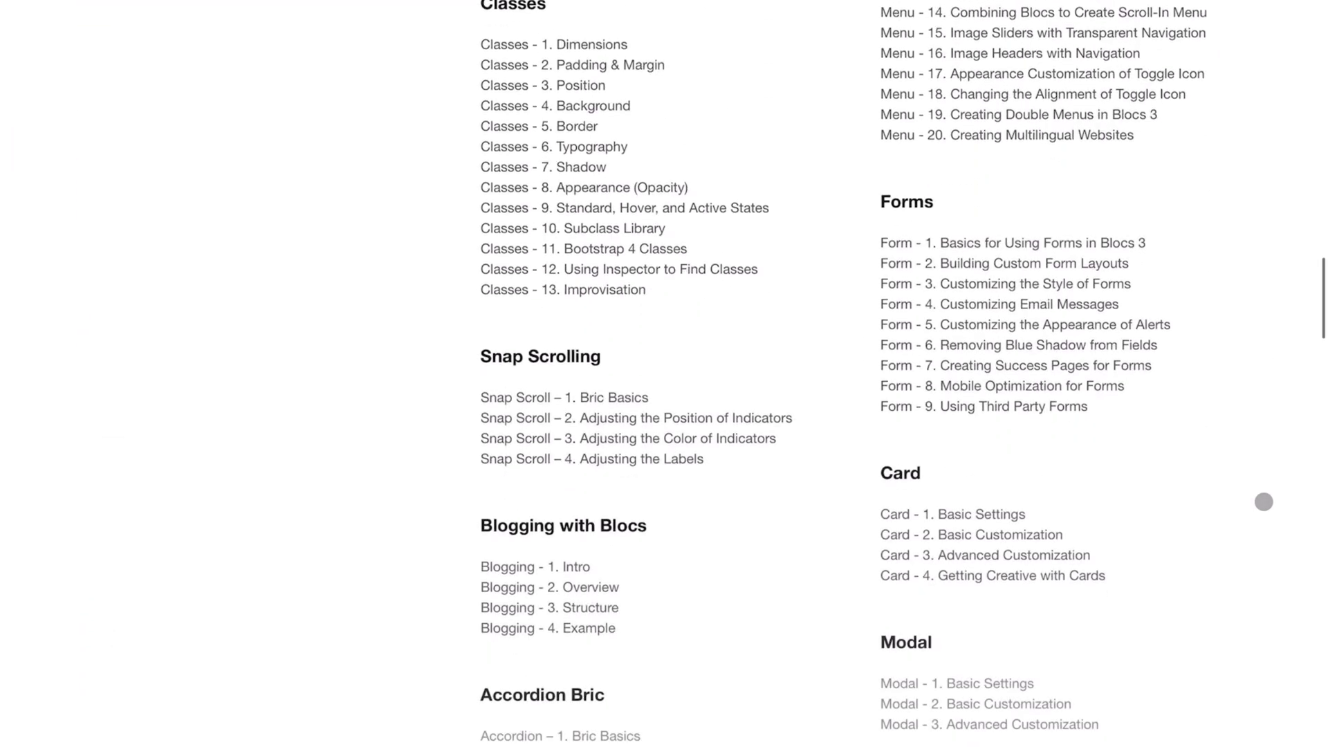
{"action": "scroll", "coordinate": [1264, 502], "scroll_direction": "down", "scroll_amount": 15}
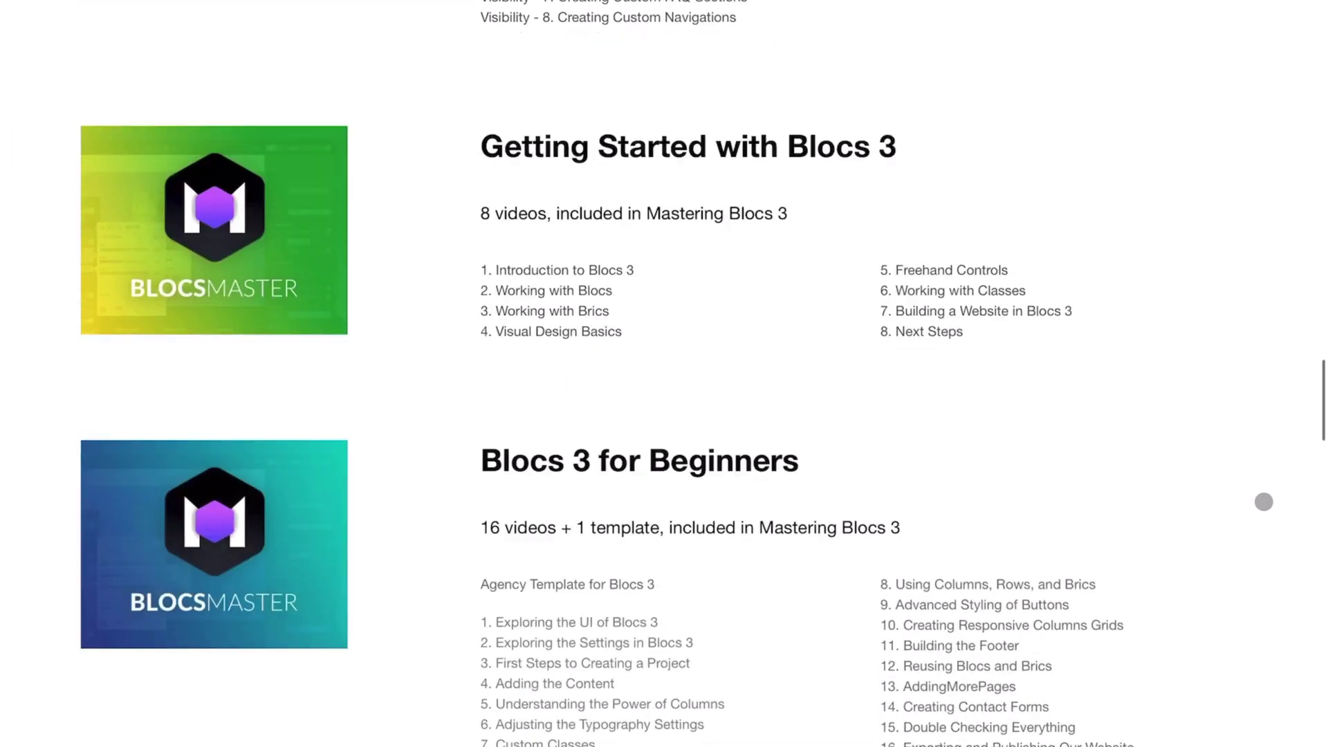